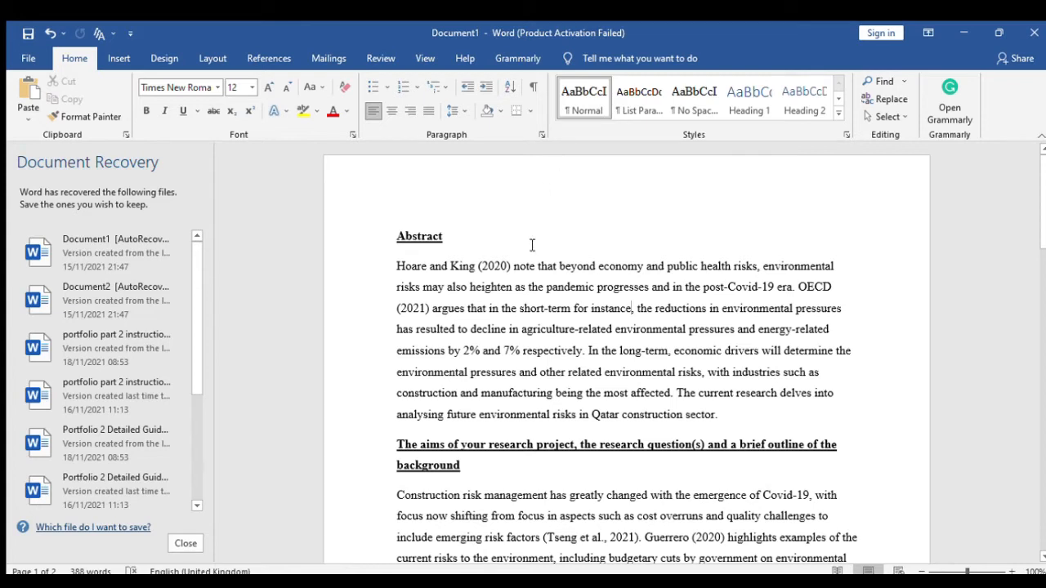
# - Open the page header to look it over, then return to the body text
pyautogui.doubleClick(547, 175)
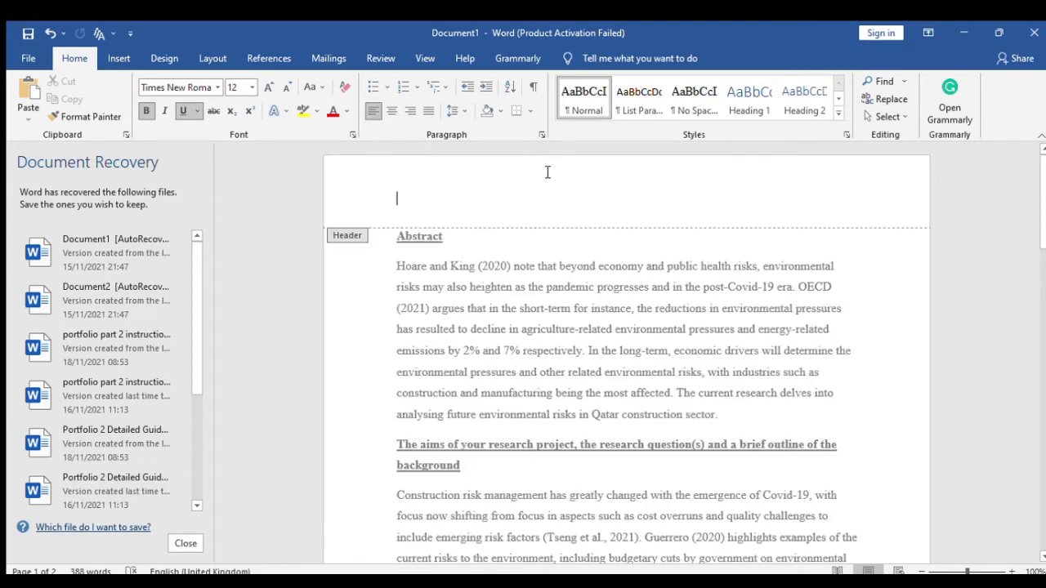
pyautogui.scroll(-10, 608, 363)
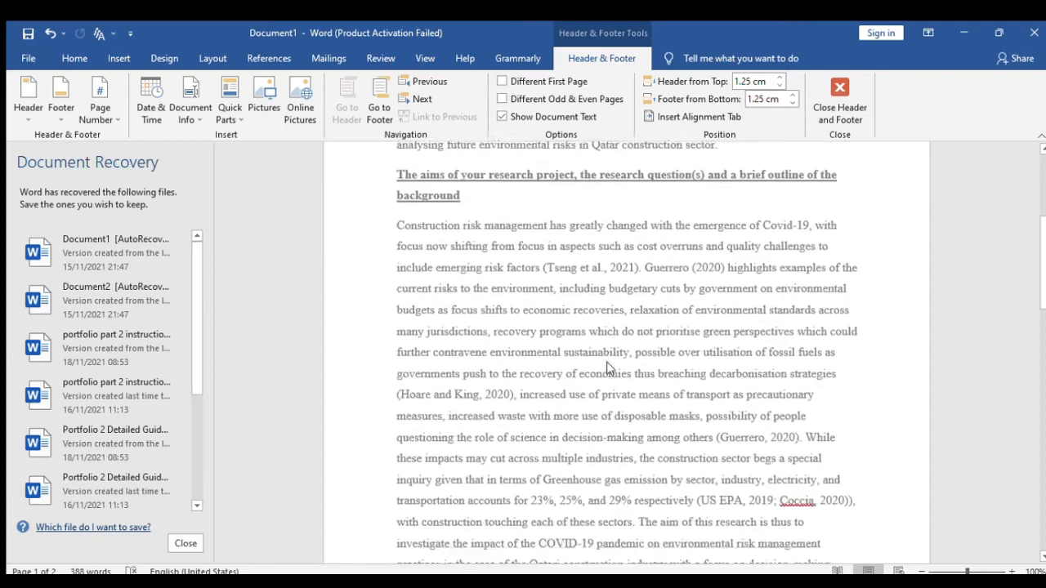
pyautogui.scroll(-5, 611, 368)
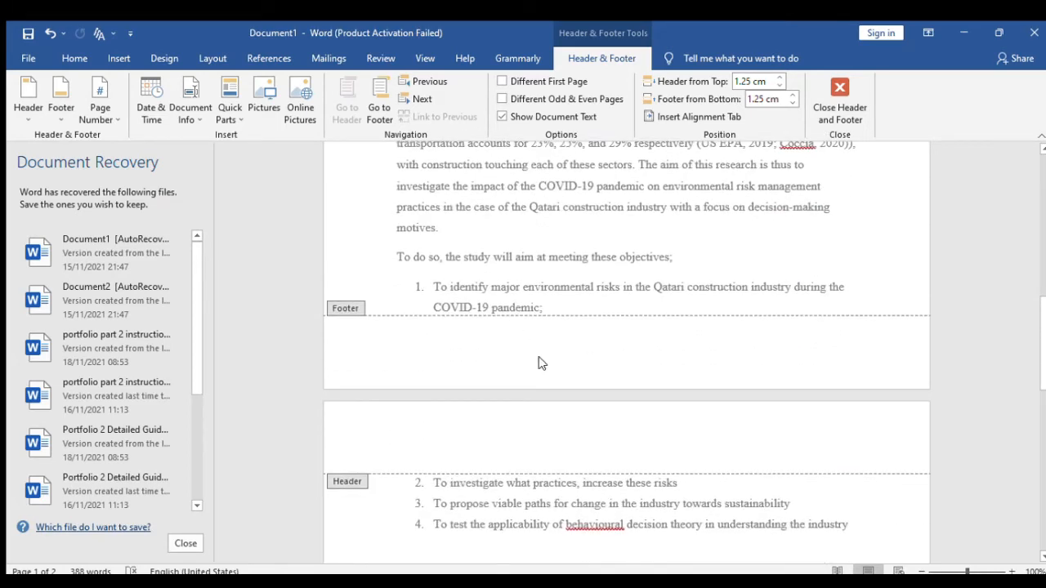
pyautogui.scroll(15, 544, 360)
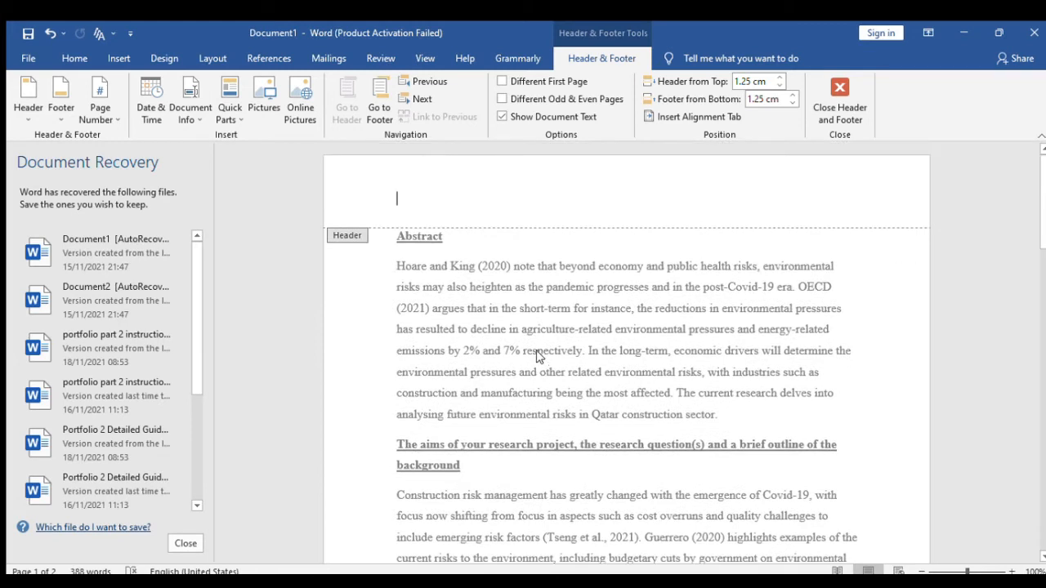
pyautogui.doubleClick(554, 308)
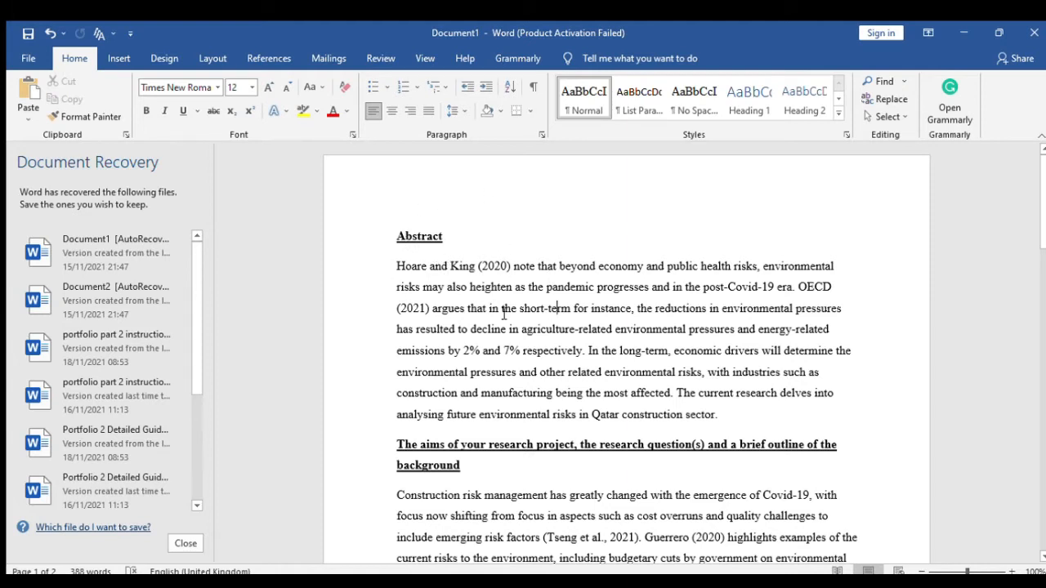
# - Insert a blank paragraph directly above the Abstract heading
pyautogui.click(394, 237)
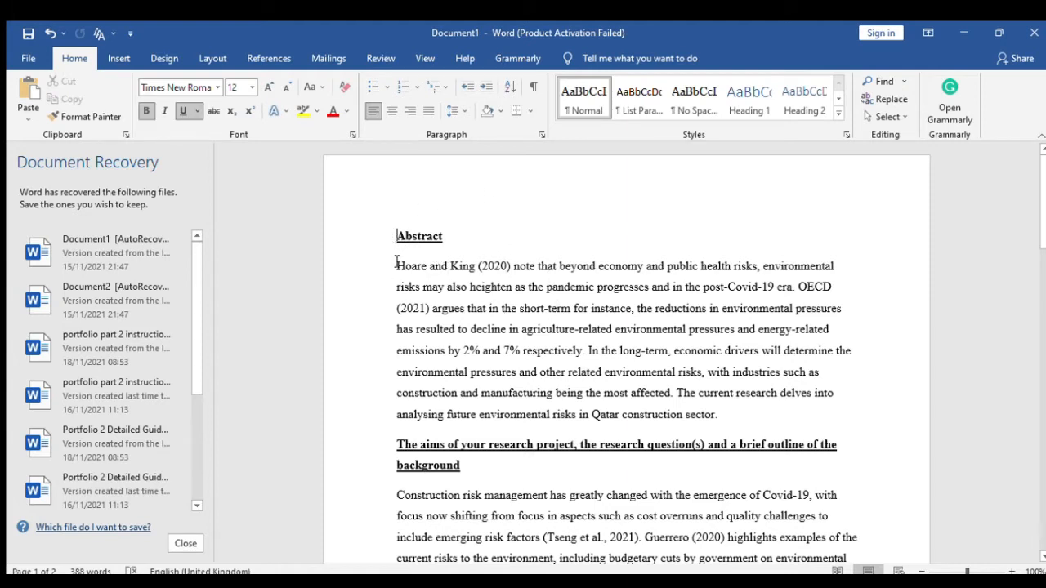
pyautogui.press('Return')
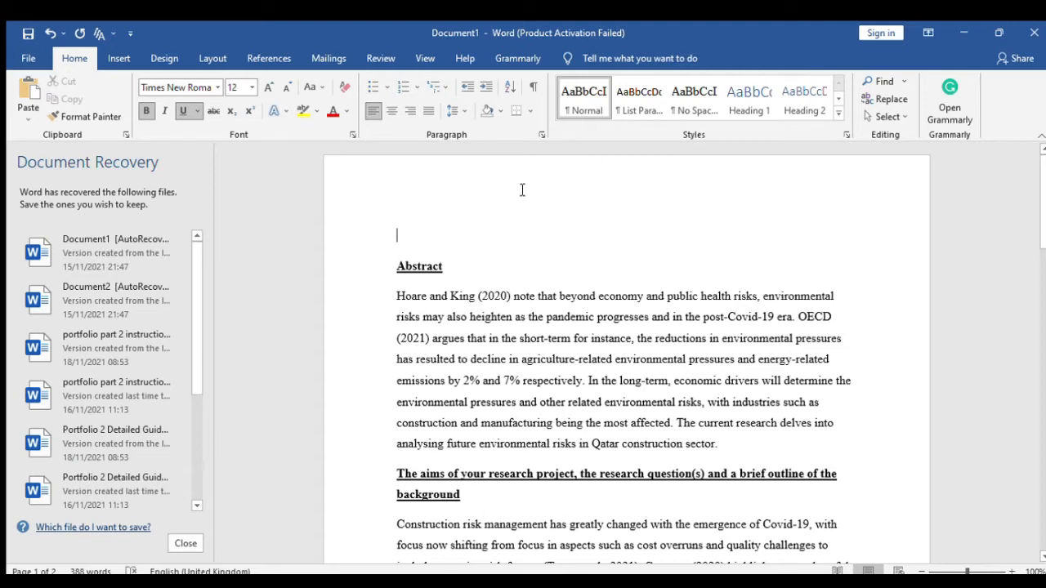
pyautogui.click(539, 136)
# - Add a right-aligned plain page number to the top of the page header
pyautogui.doubleClick(590, 180)
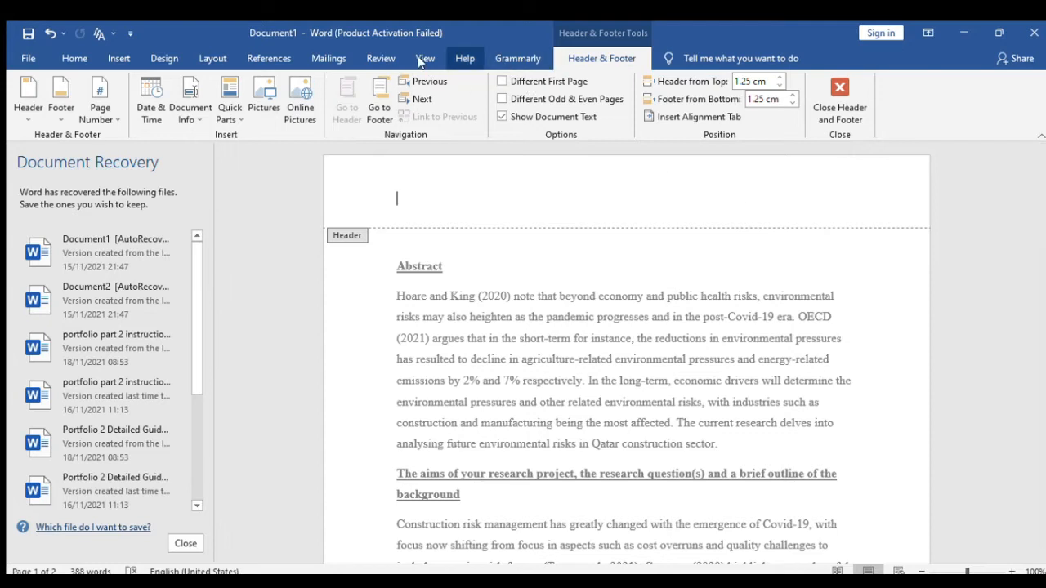
pyautogui.click(120, 58)
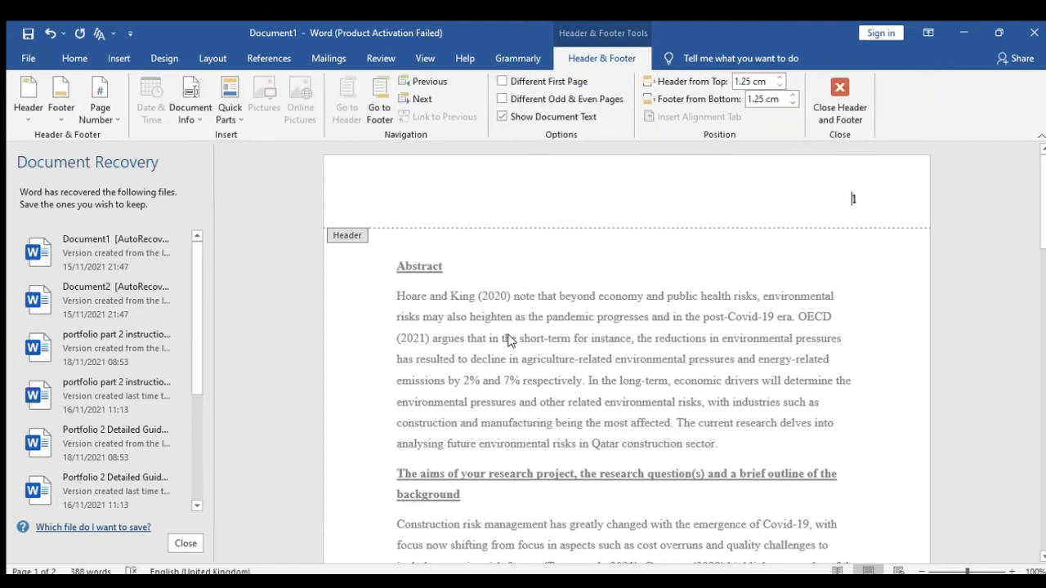
# - Type 'Running Head: IMPACT OF COVID-19 IN TOURISM' in the header before the page number
pyautogui.write('Runn')
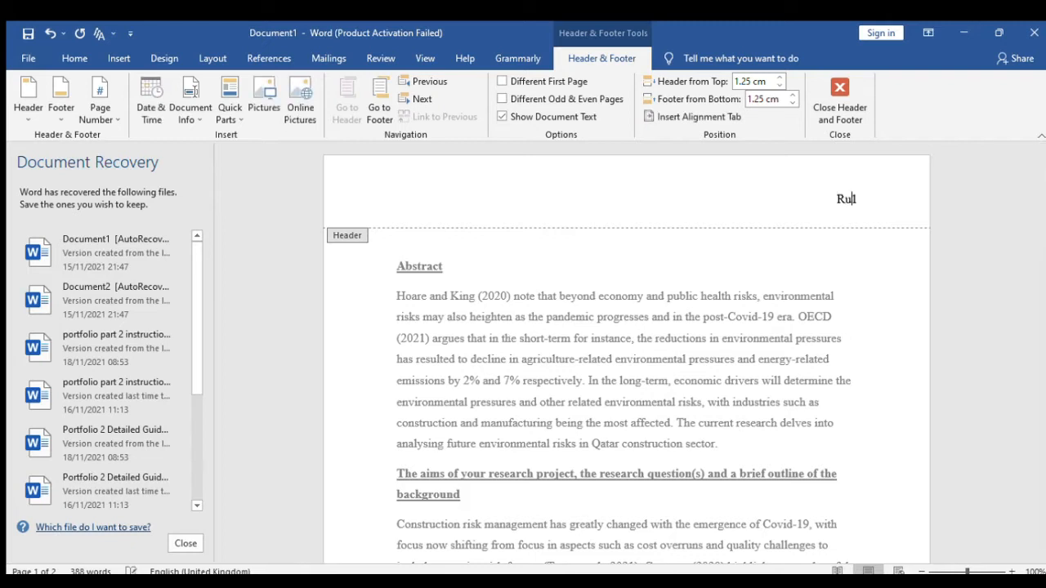
pyautogui.write('ing Head')
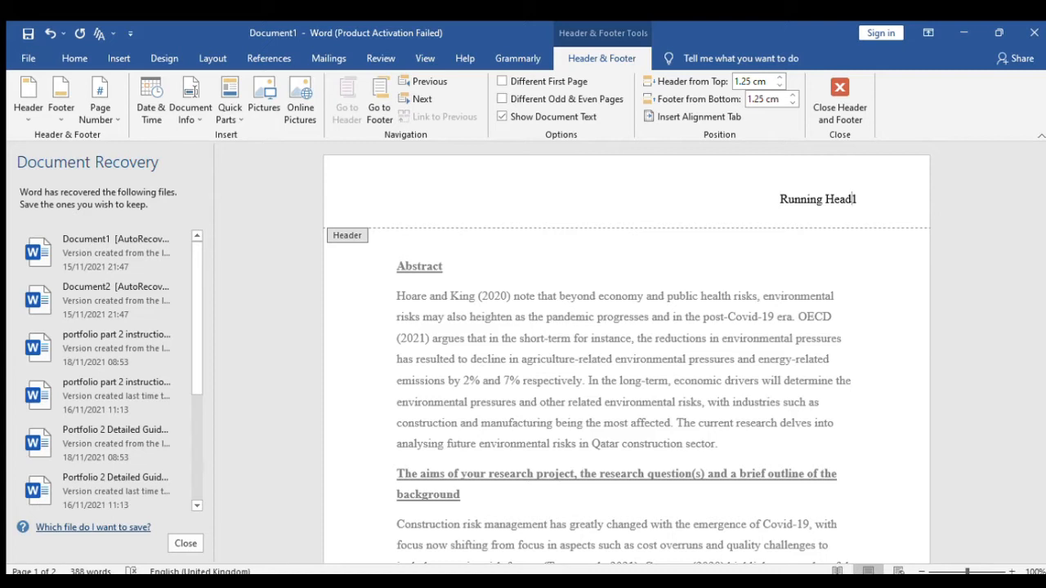
pyautogui.write(':')
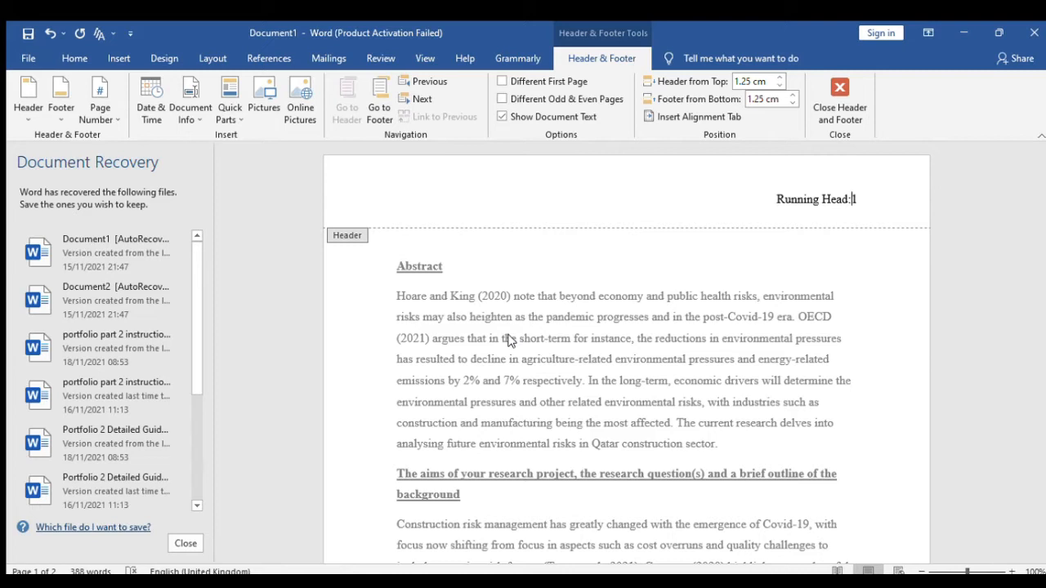
pyautogui.write('IMPACT OF COVID-19 ')
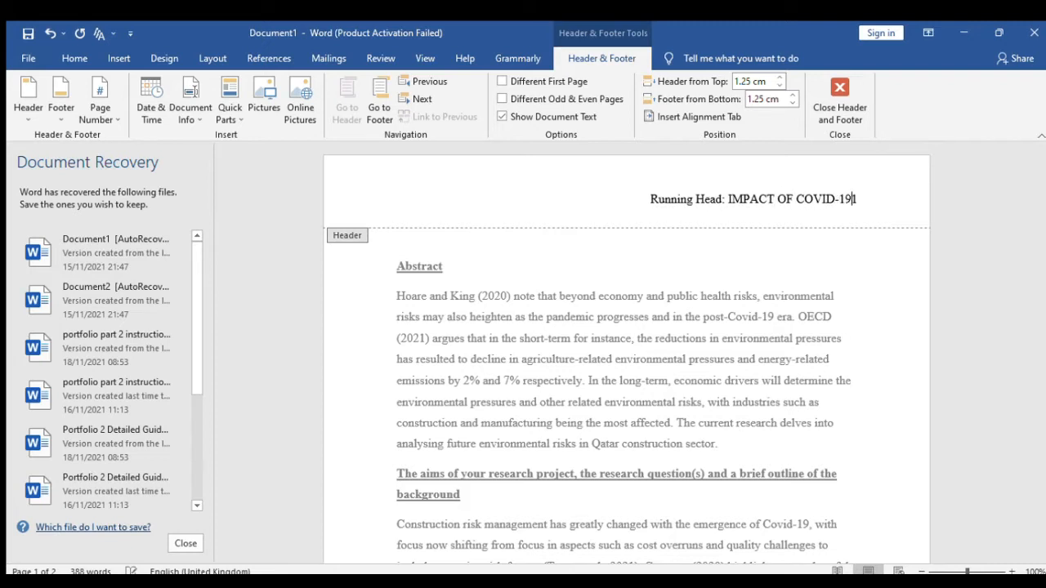
pyautogui.write('IN TOURISM')
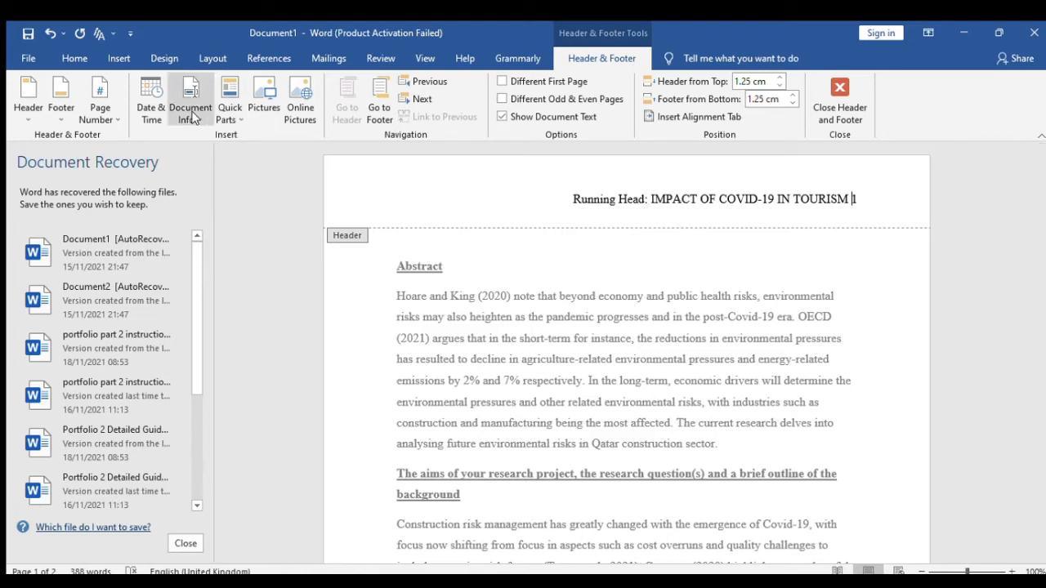
# - Double-space the header text and delete the blank line under the running head
pyautogui.click(74, 59)
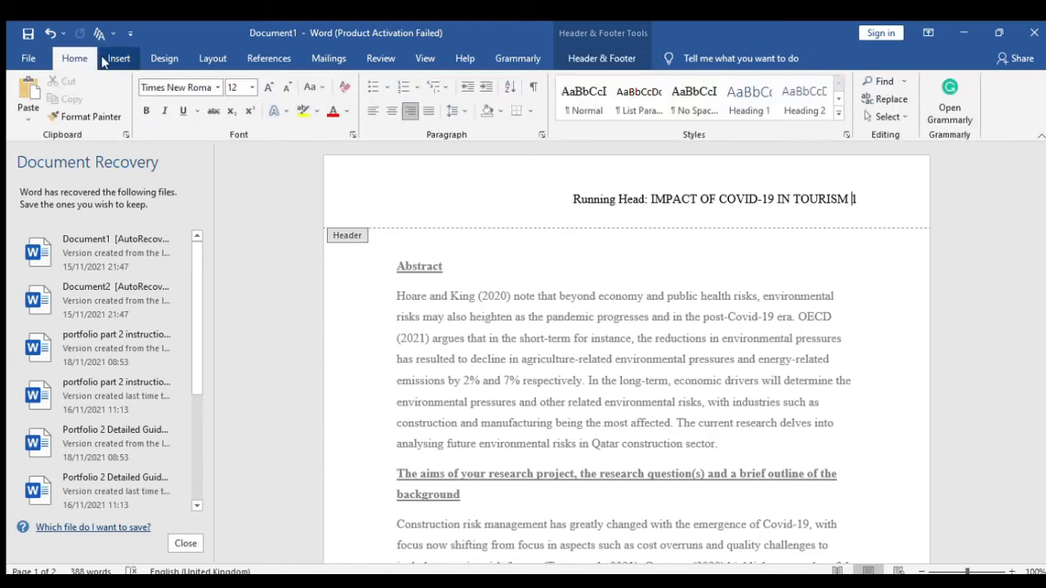
pyautogui.click(658, 215)
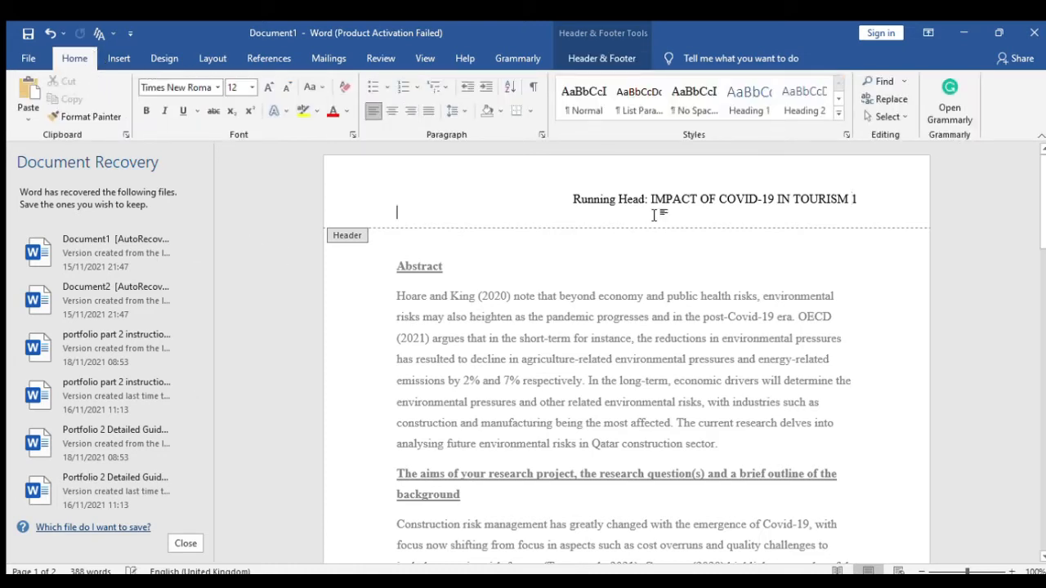
pyautogui.hotkey('ctrl', 'a')
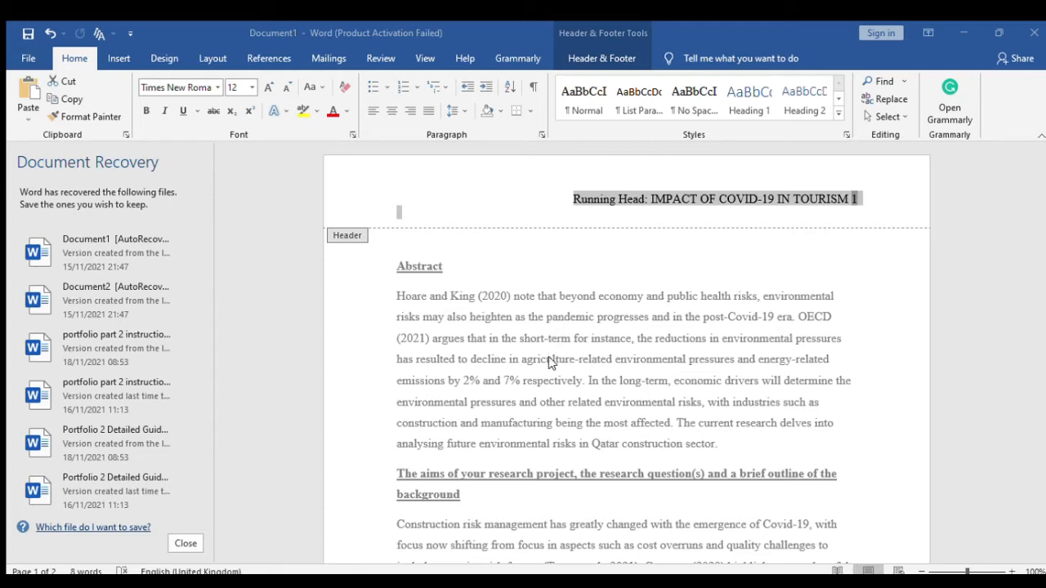
pyautogui.click(583, 480)
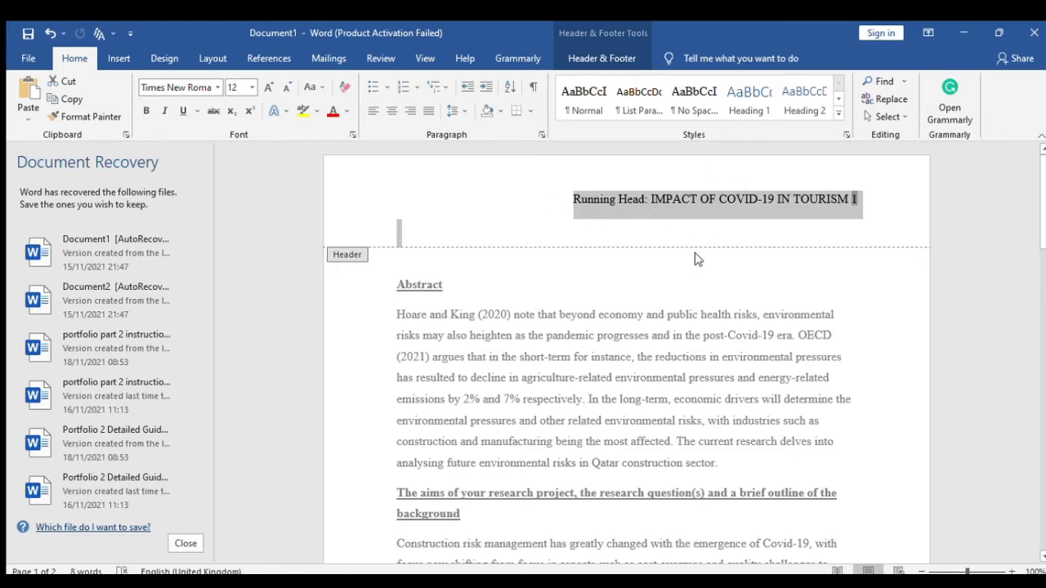
pyautogui.click(399, 233)
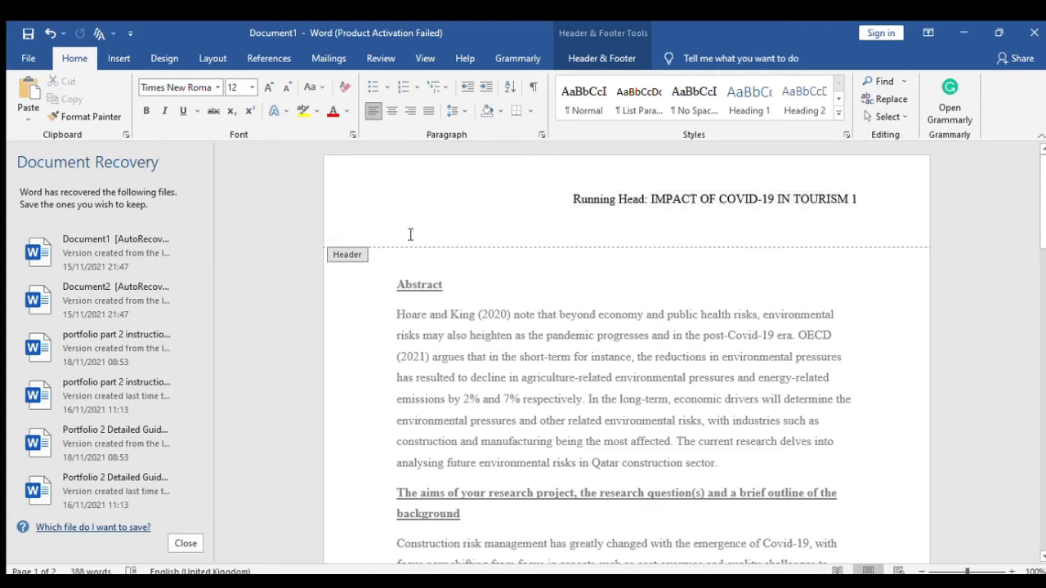
pyautogui.press('BackSpace')
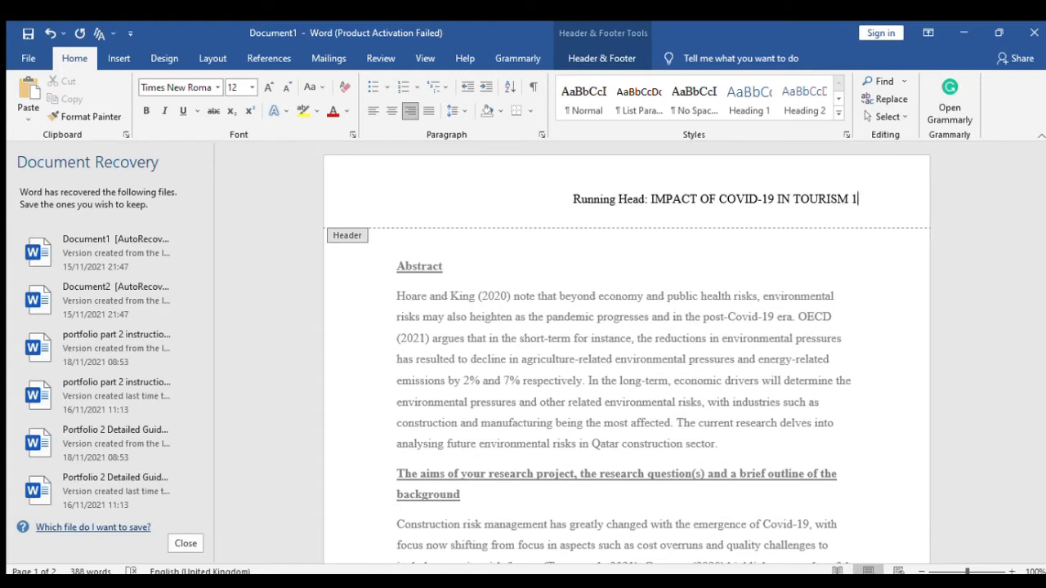
# - Push the page number to the right margin, opposite the running head, and close the header
pyautogui.click(853, 203)
pyautogui.press('BackSpace')
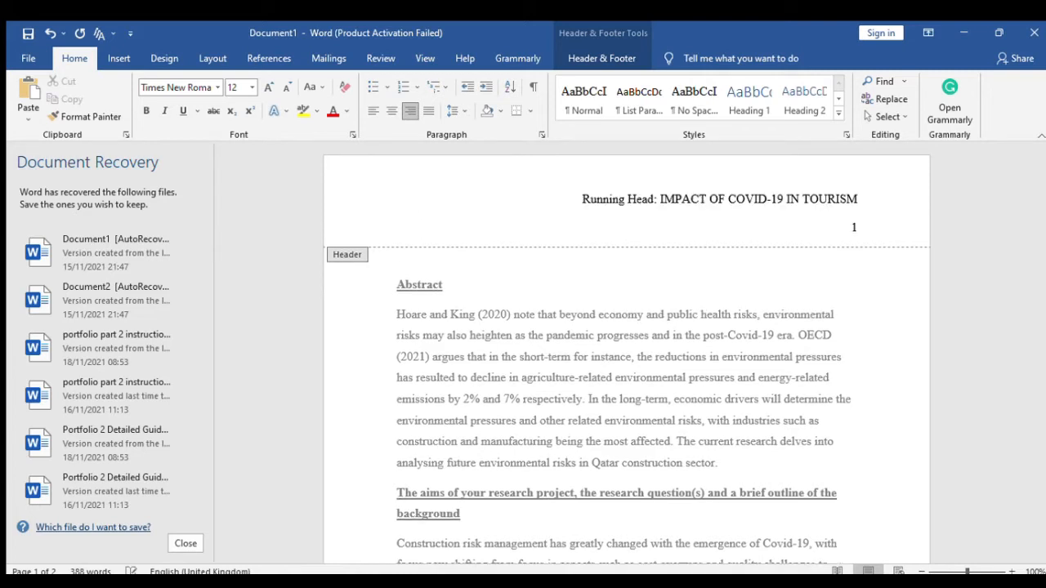
pyautogui.press('BackSpace')
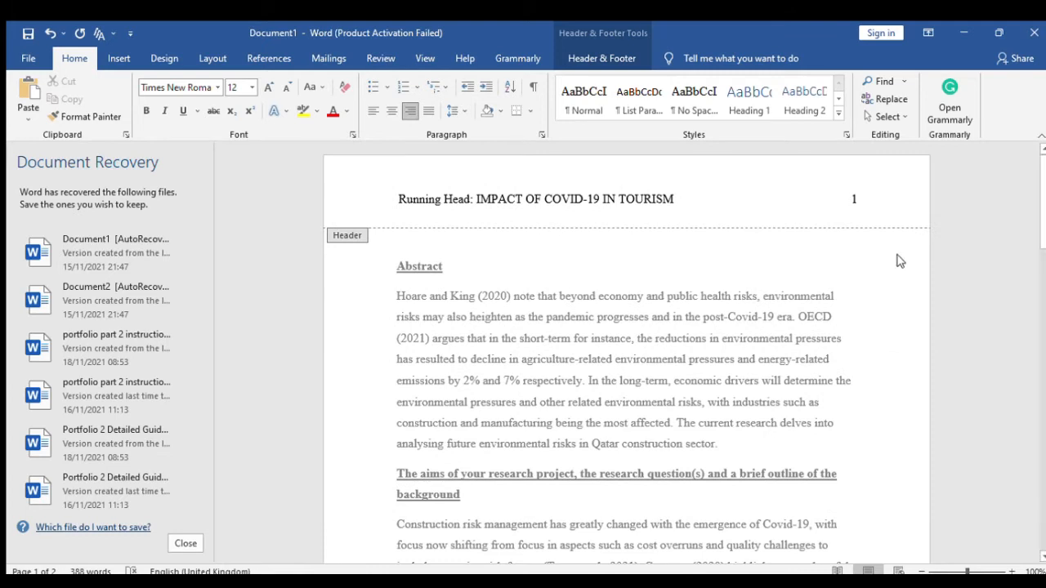
pyautogui.doubleClick(760, 294)
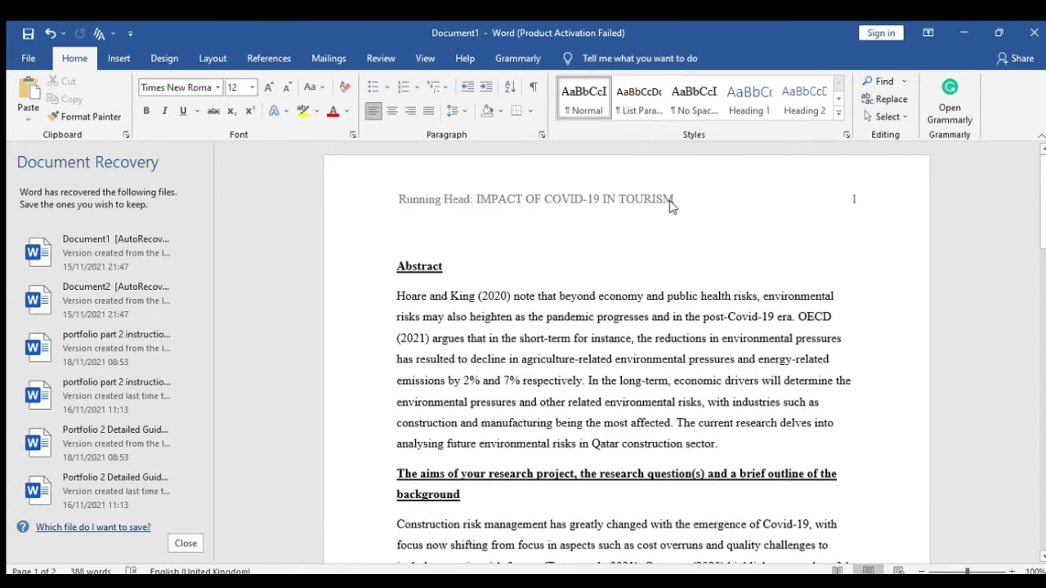
# - Check the objectives list on page 2, then reopen page 1's header for editing
pyautogui.scroll(-3, 623, 262)
pyautogui.scroll(-9, 624, 262)
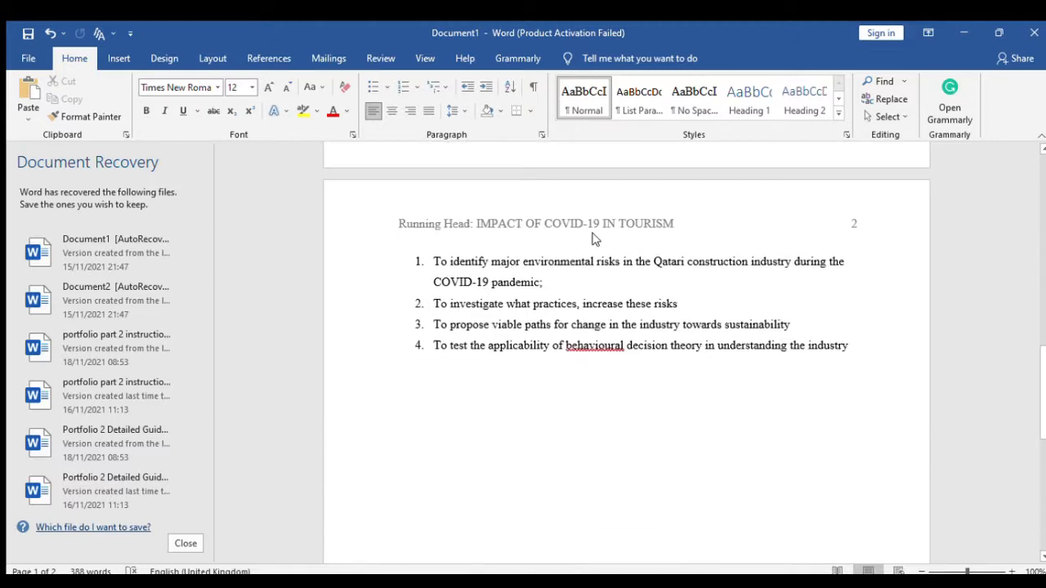
pyautogui.click(594, 240)
pyautogui.scroll(-7, 608, 259)
pyautogui.scroll(4, 642, 319)
pyautogui.scroll(3, 646, 323)
pyautogui.click(597, 300)
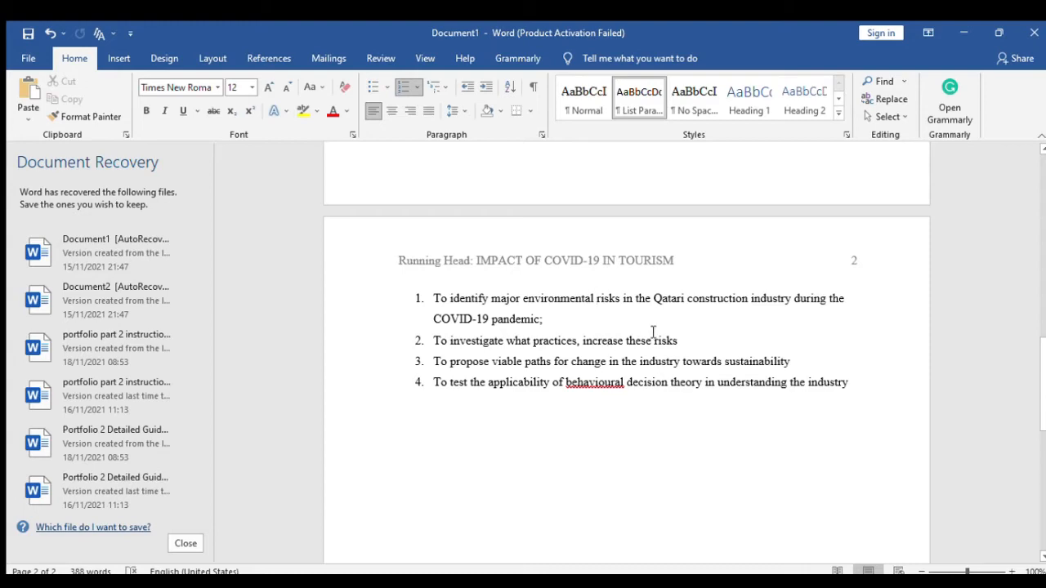
pyautogui.scroll(3, 745, 369)
pyautogui.scroll(6, 757, 368)
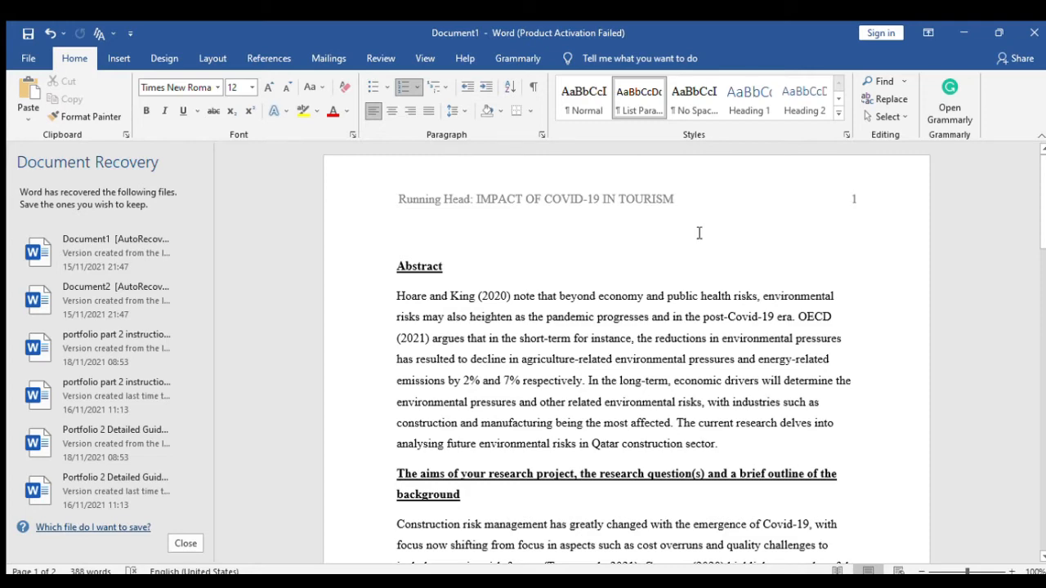
pyautogui.scroll(-6, 696, 245)
pyautogui.scroll(-6, 699, 286)
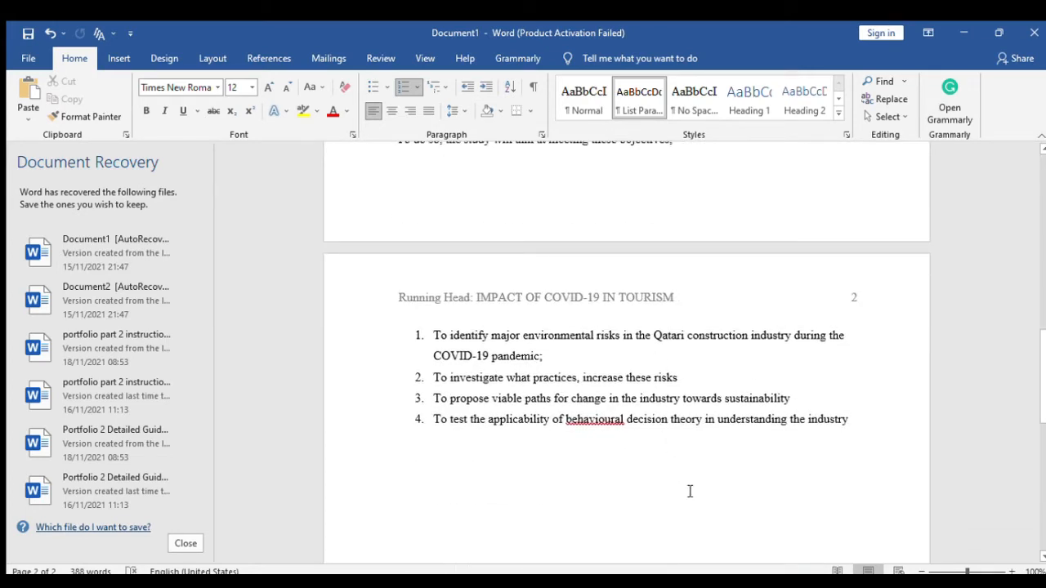
pyautogui.scroll(12, 685, 446)
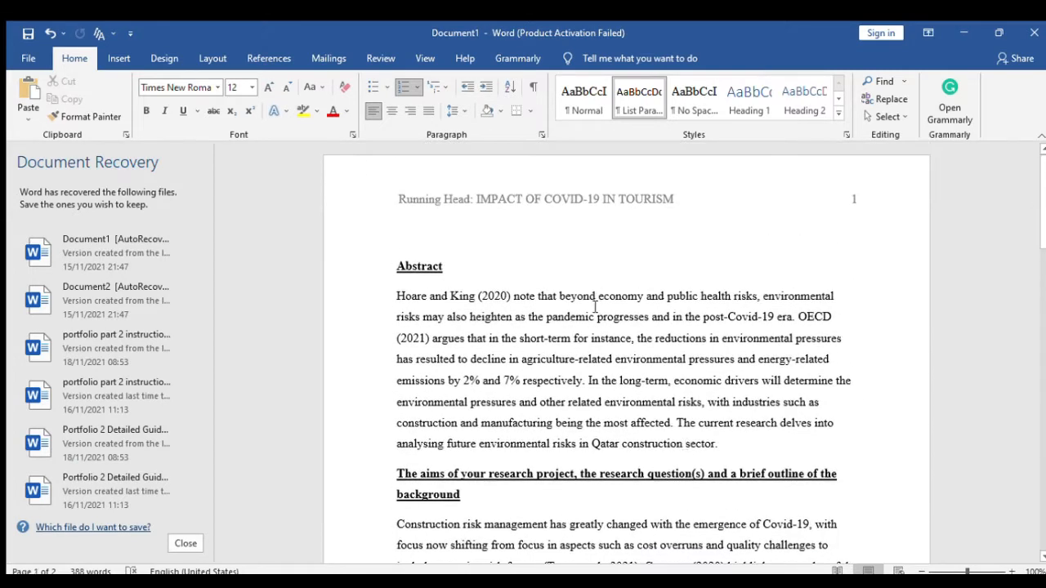
pyautogui.doubleClick(671, 200)
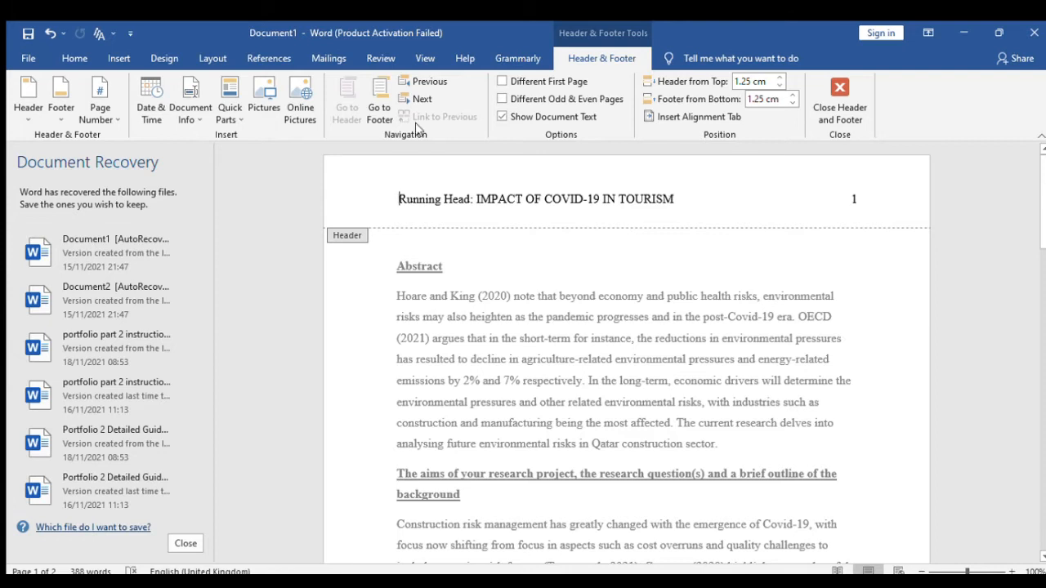
# - Delete the running-head text so the header holds only page number 1
pyautogui.click(118, 58)
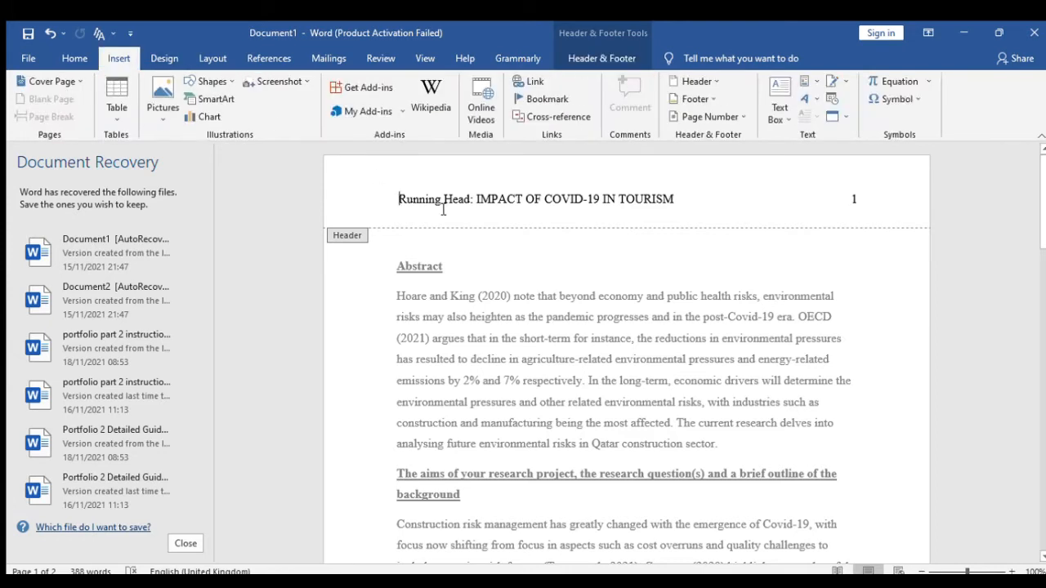
pyautogui.moveTo(678, 200); pyautogui.dragTo(400, 202)
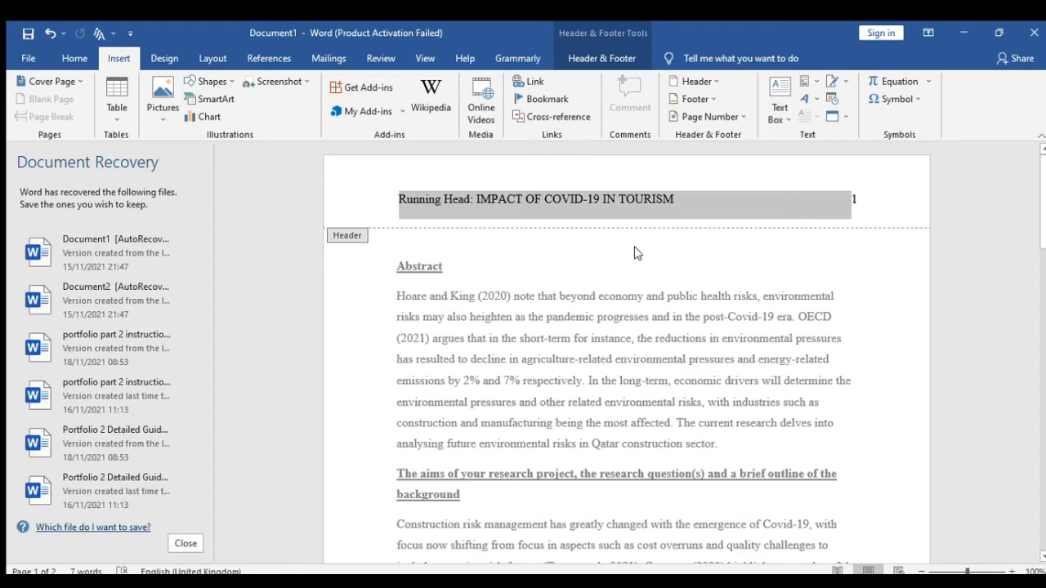
pyautogui.click(635, 201)
pyautogui.moveTo(400, 198); pyautogui.dragTo(658, 200)
pyautogui.hotkey('ctrl', 'c')
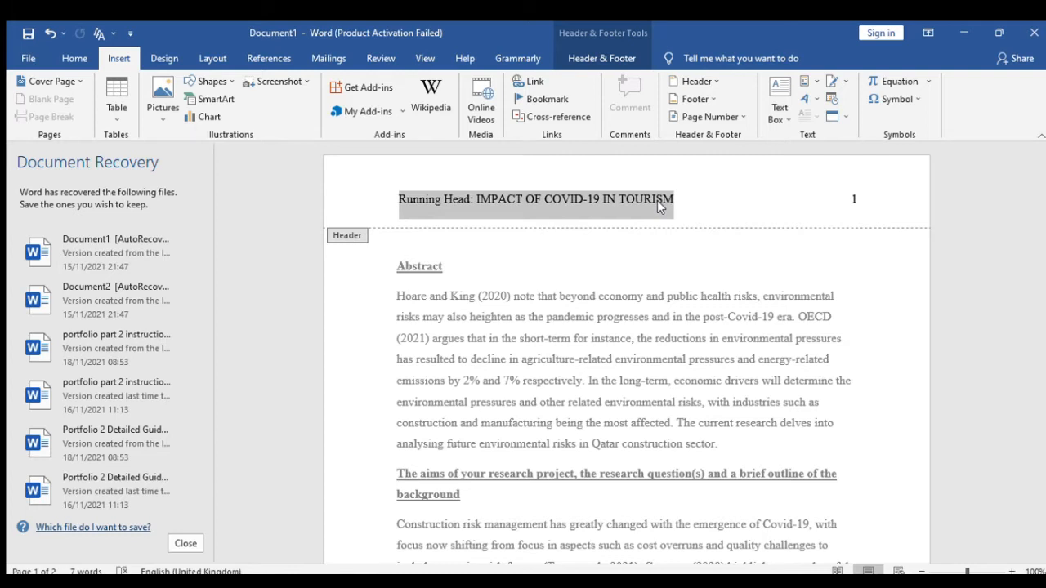
pyautogui.press('Delete')
pyautogui.click(855, 200)
pyautogui.click(816, 204)
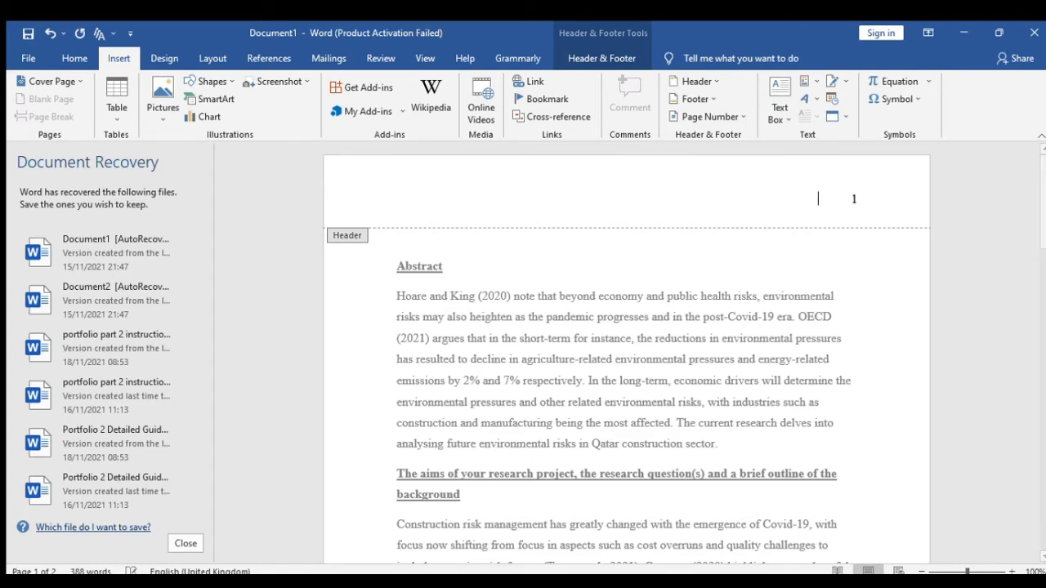
pyautogui.press('Right')
pyautogui.press('Right')
pyautogui.press('Right')
pyautogui.press('Right')
pyautogui.press('Right')
pyautogui.press('Right')
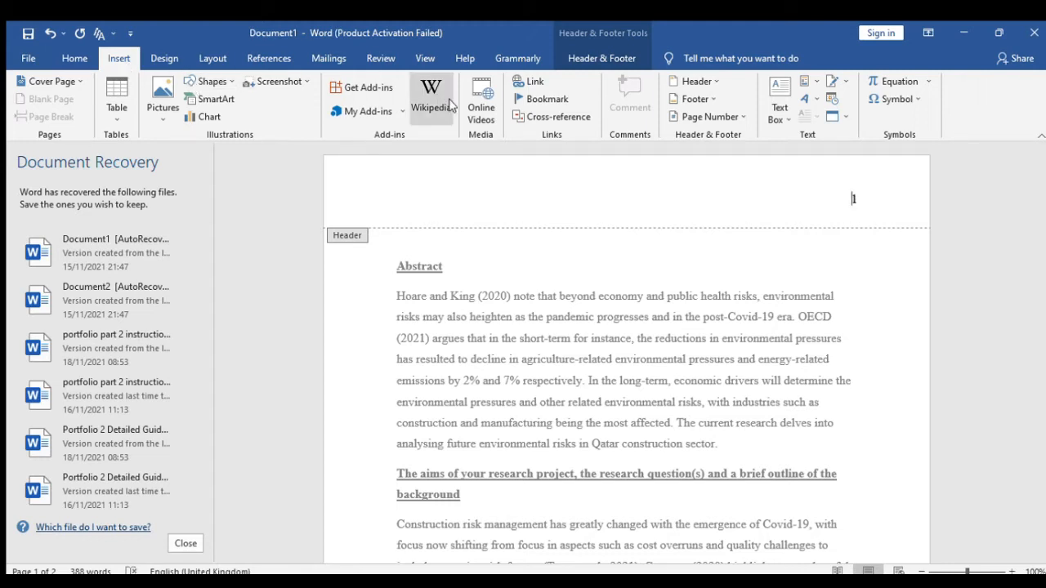
# - Turn on Different First Page so page 1 gets its own header
pyautogui.click(601, 60)
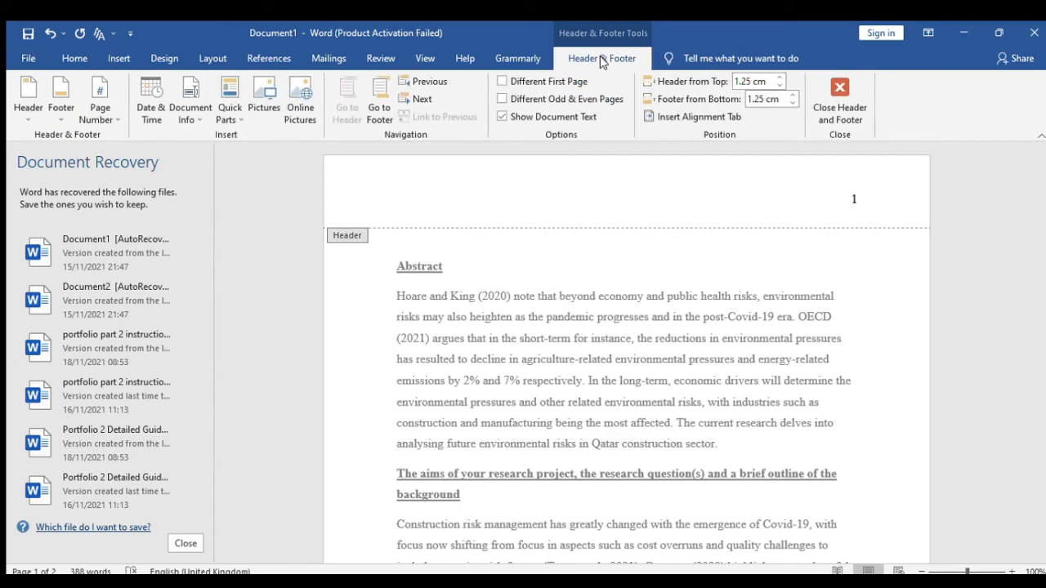
pyautogui.click(114, 59)
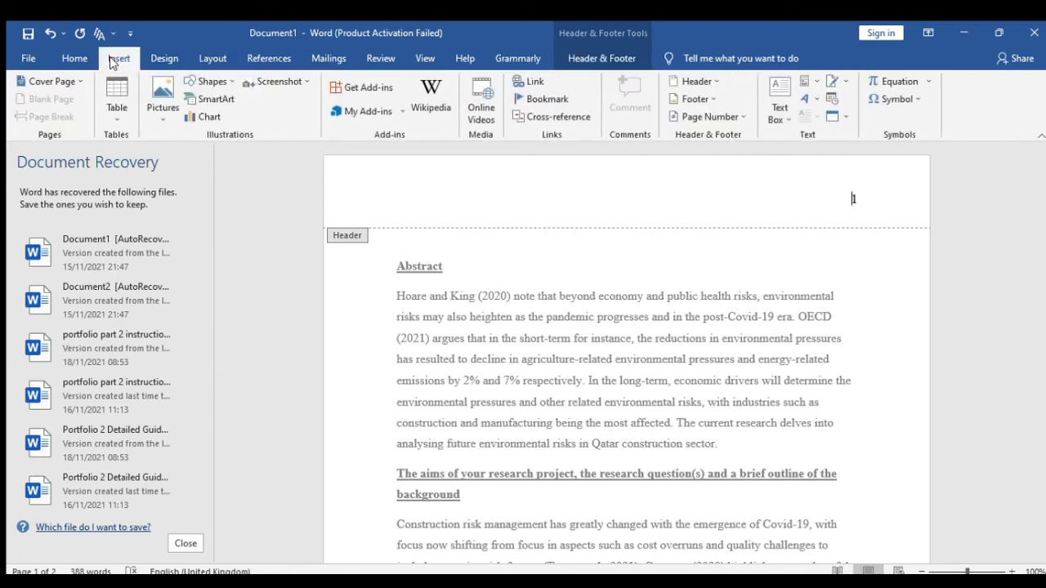
pyautogui.click(594, 63)
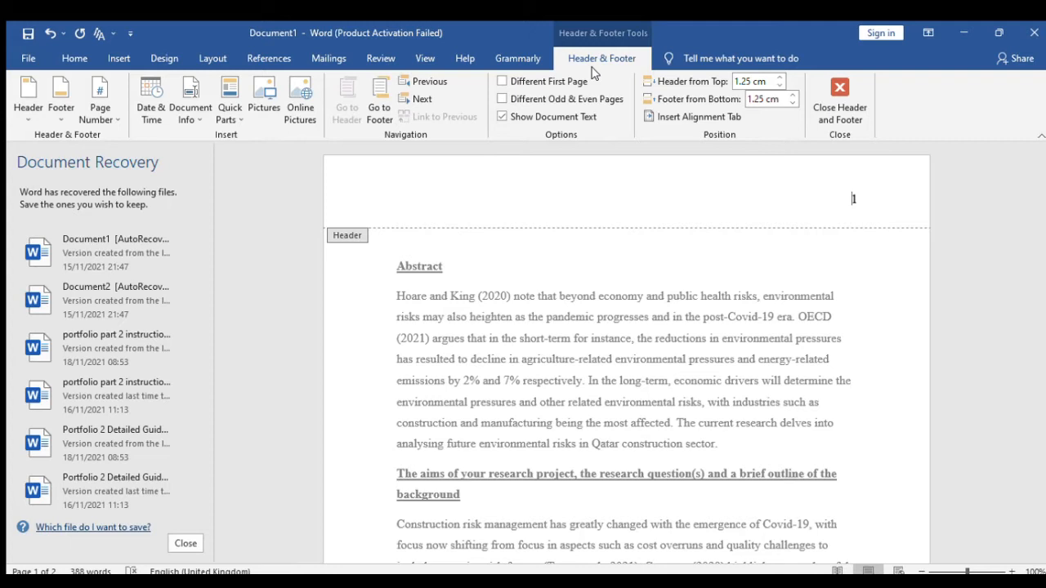
pyautogui.click(502, 82)
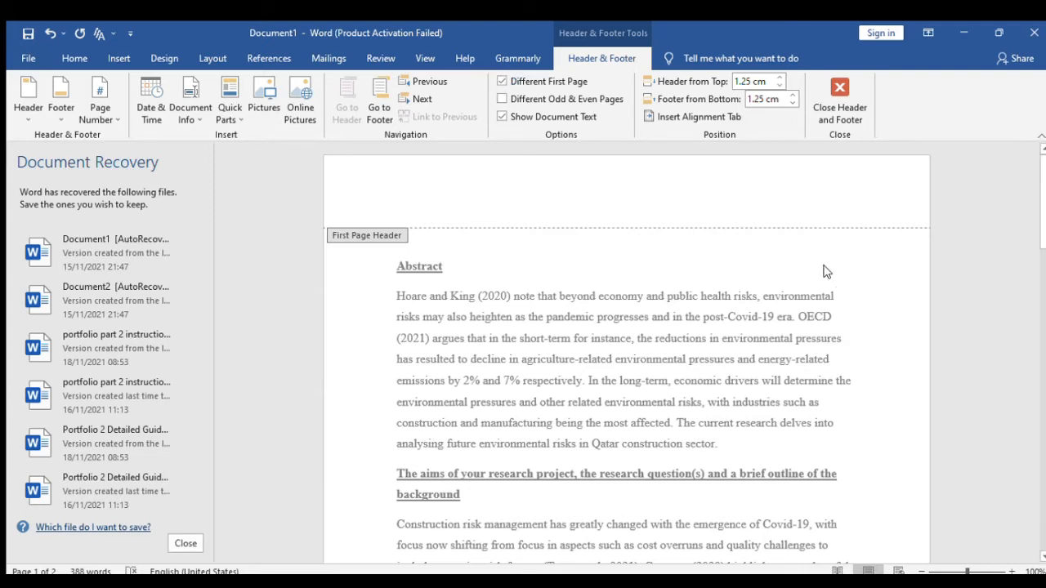
# - Add page number 1 at the right of the first-page header using Plain Number 3
pyautogui.scroll(-3, 822, 255)
pyautogui.scroll(3, 822, 254)
pyautogui.scroll(-1, 830, 294)
pyautogui.scroll(-10, 831, 294)
pyautogui.scroll(10, 829, 313)
pyautogui.scroll(-10, 829, 313)
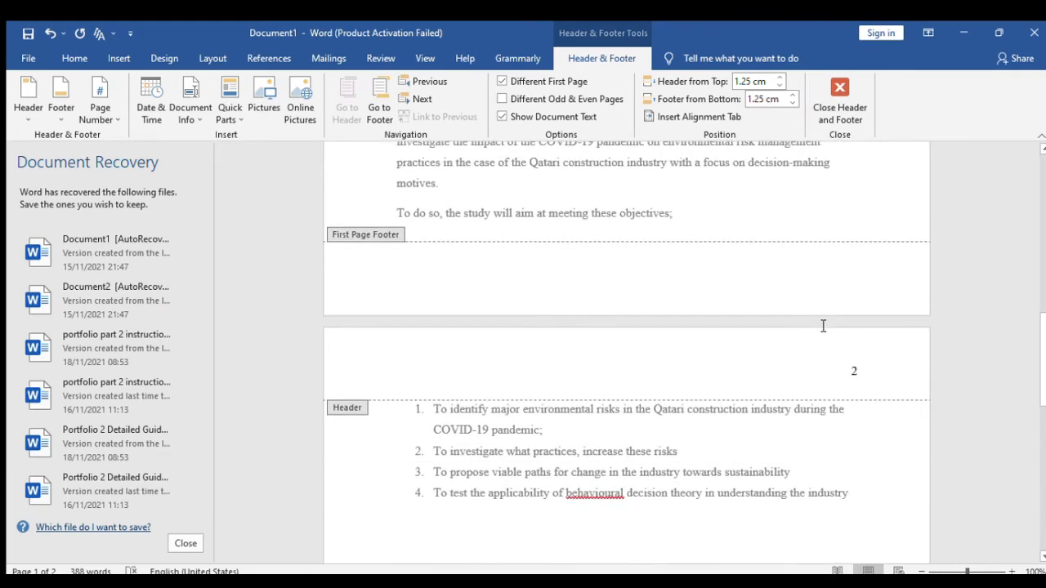
pyautogui.scroll(10, 823, 326)
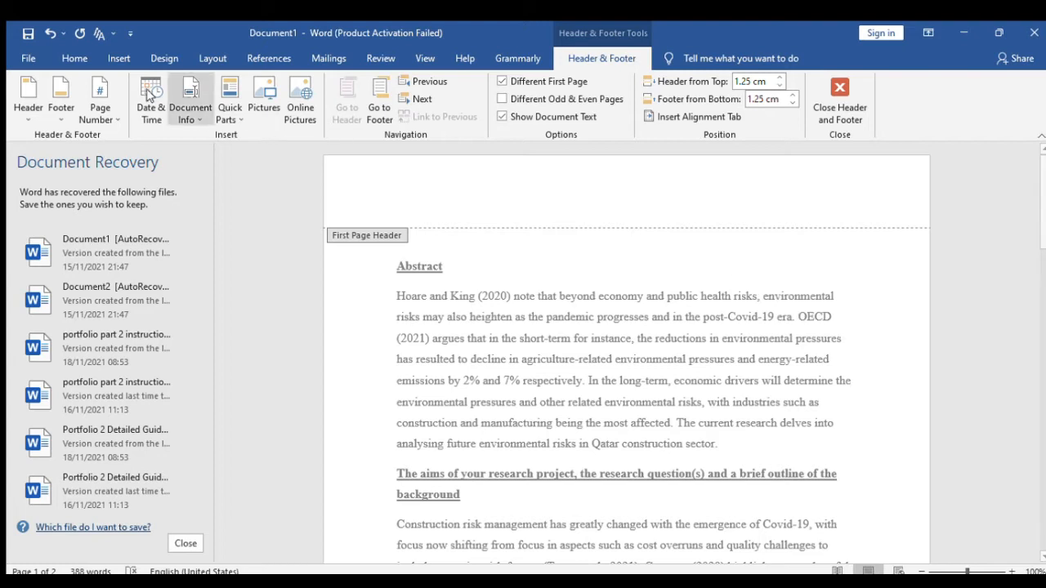
pyautogui.click(112, 62)
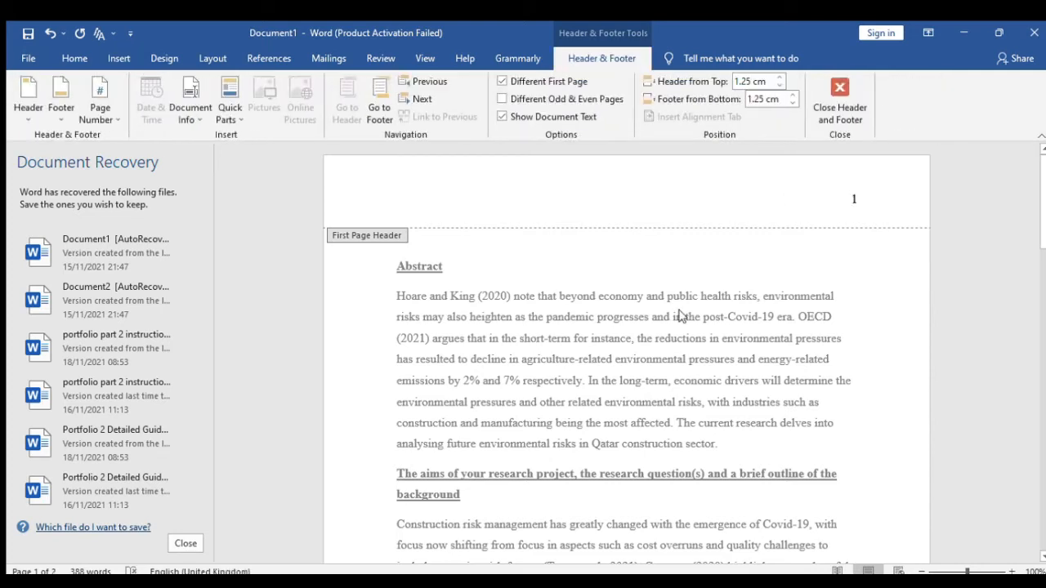
# - Paste 'Running Head: IMPACT OF COVID-19 IN TOURISM' before page number 1 on one line, then close the header
pyautogui.hotkey('ctrl', 'v')
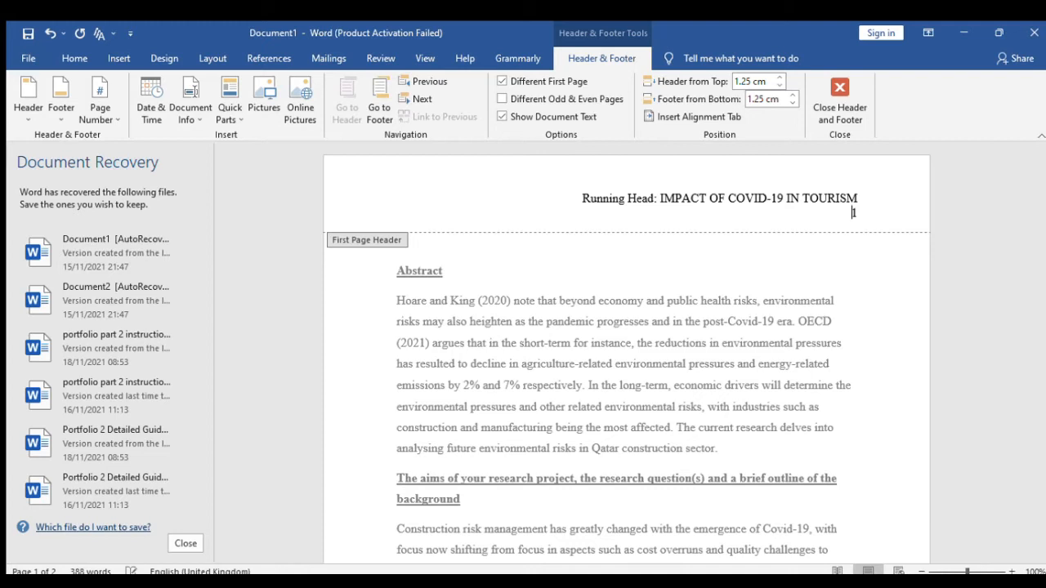
pyautogui.press('BackSpace')
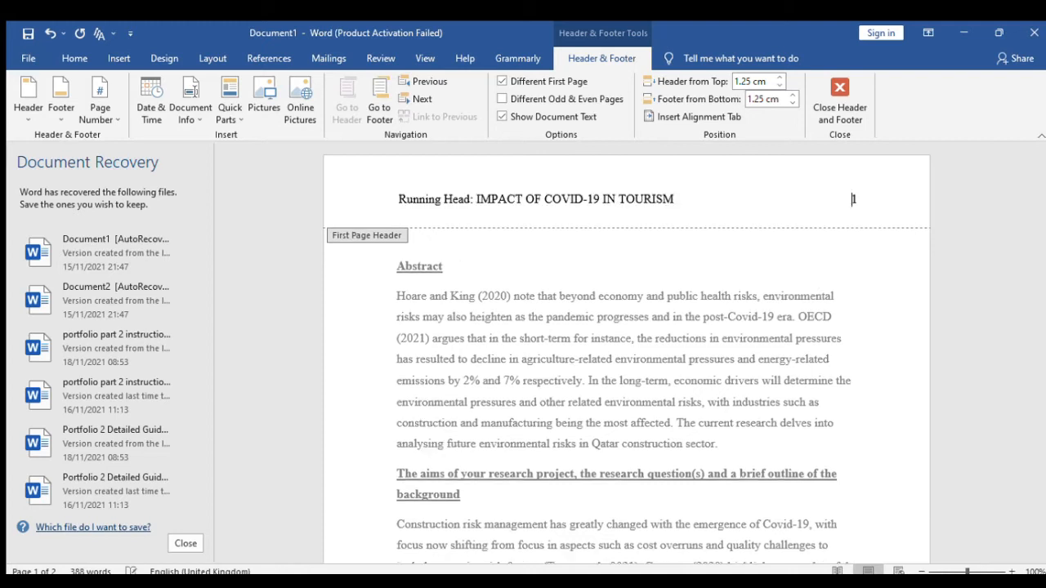
pyautogui.doubleClick(628, 264)
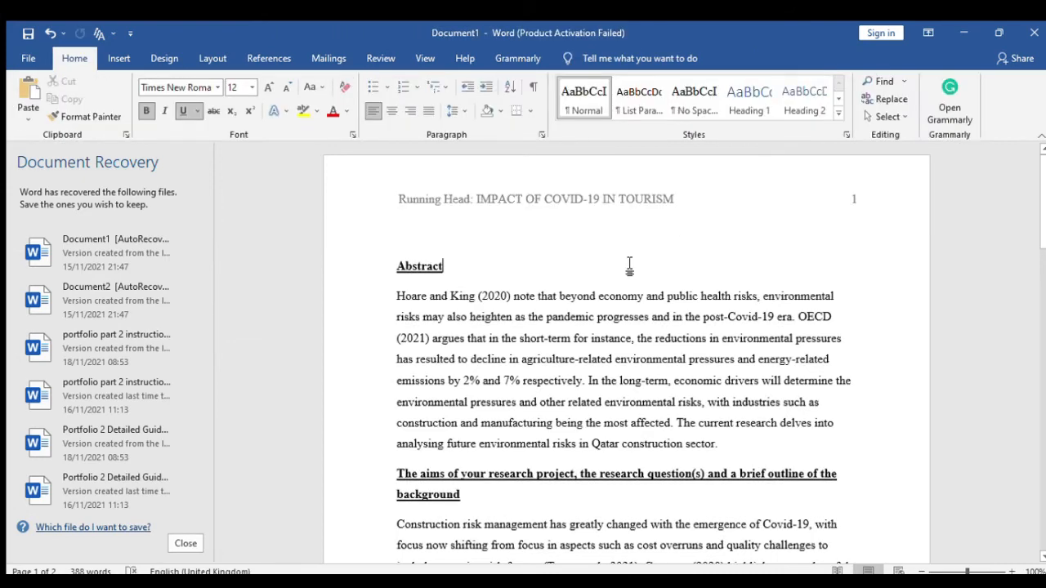
# - Reopen header editing at the running head and scroll to page 2's header showing only number 2
pyautogui.scroll(-15, 629, 266)
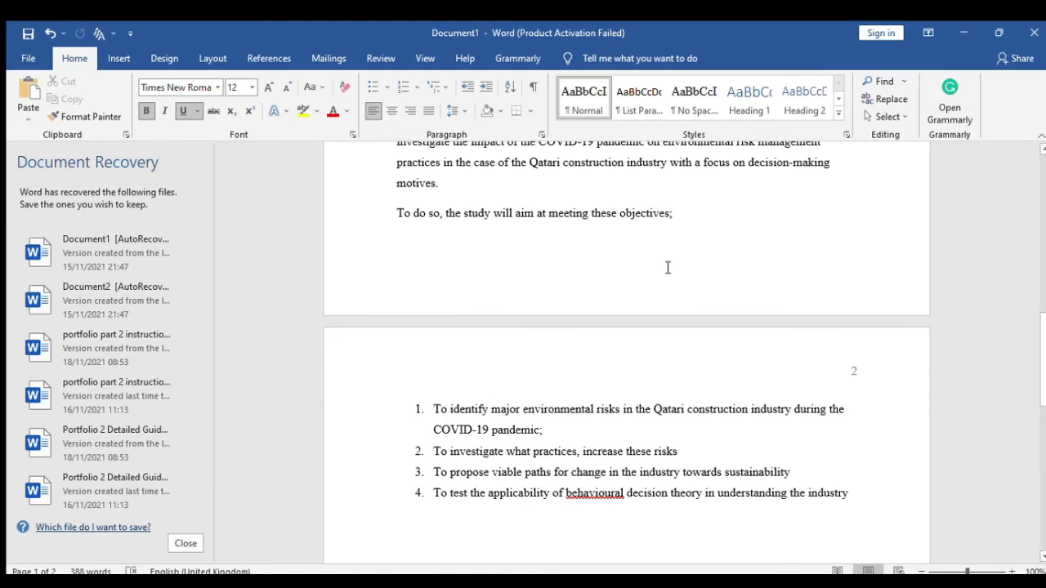
pyautogui.scroll(15, 662, 299)
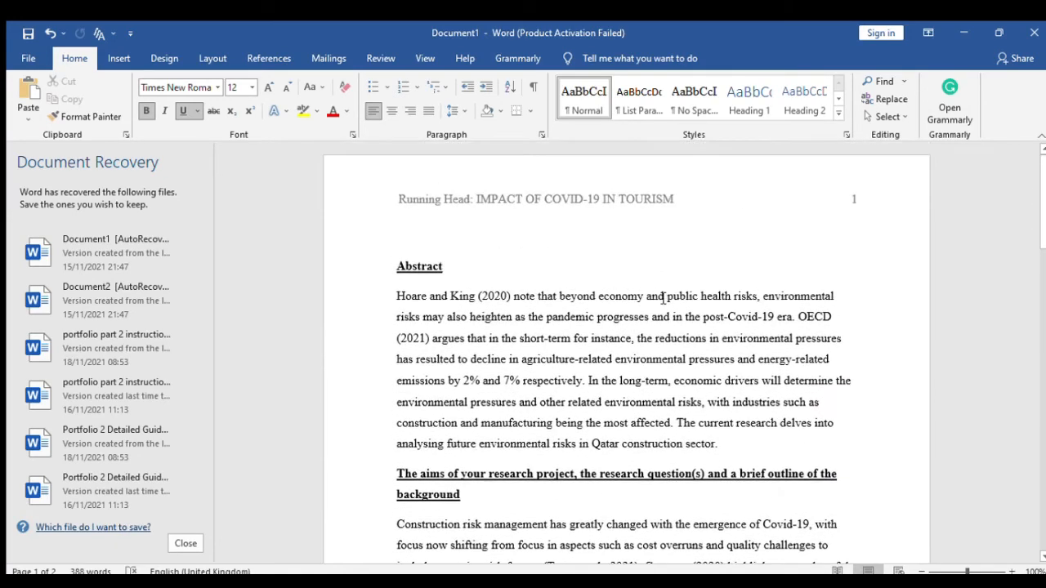
pyautogui.click(468, 236)
pyautogui.doubleClick(659, 203)
pyautogui.moveTo(677, 201)
pyautogui.mouseDown()
pyautogui.moveTo(481, 202)
pyautogui.moveTo(676, 199)
pyautogui.mouseUp()
pyautogui.hotkey('ctrl', 'c')
pyautogui.click(481, 201)
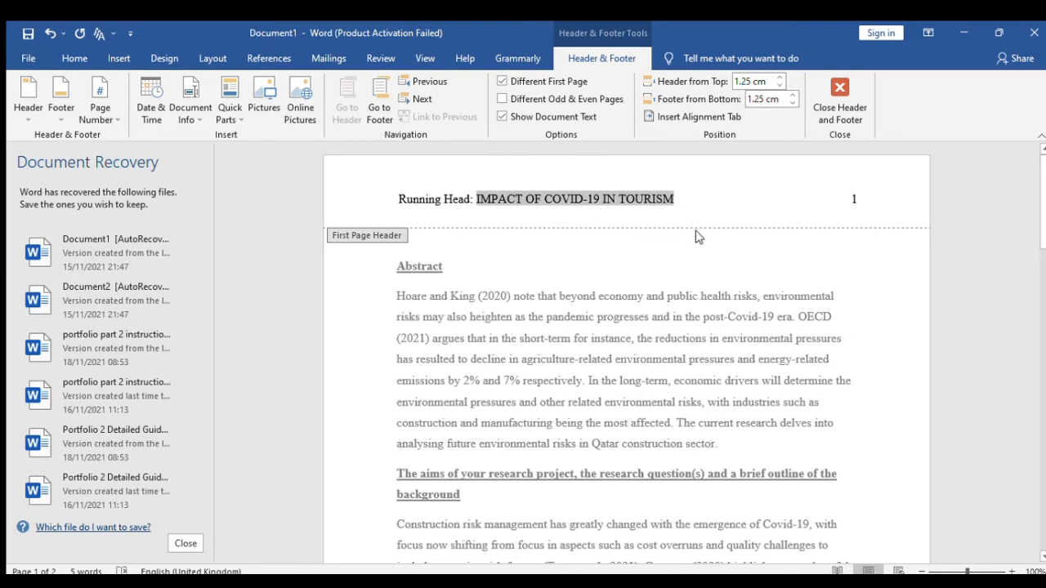
pyautogui.scroll(-5, 693, 245)
pyautogui.scroll(-4, 691, 274)
# - Paste the running head title before page number 2 in page 2's header
pyautogui.click(824, 406)
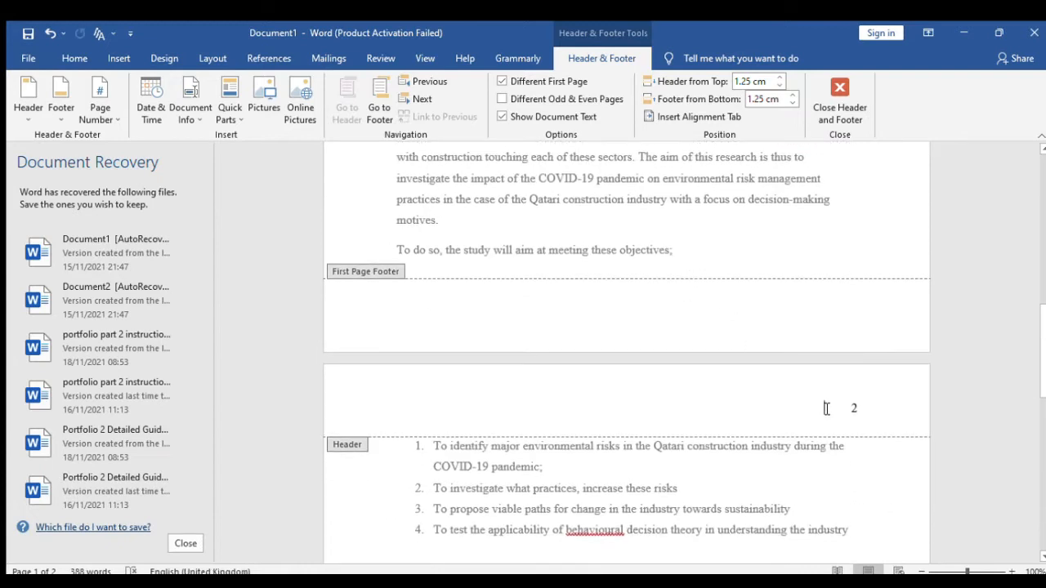
pyautogui.doubleClick(853, 408)
pyautogui.click(853, 413)
pyautogui.hotkey('ctrl', 'v')
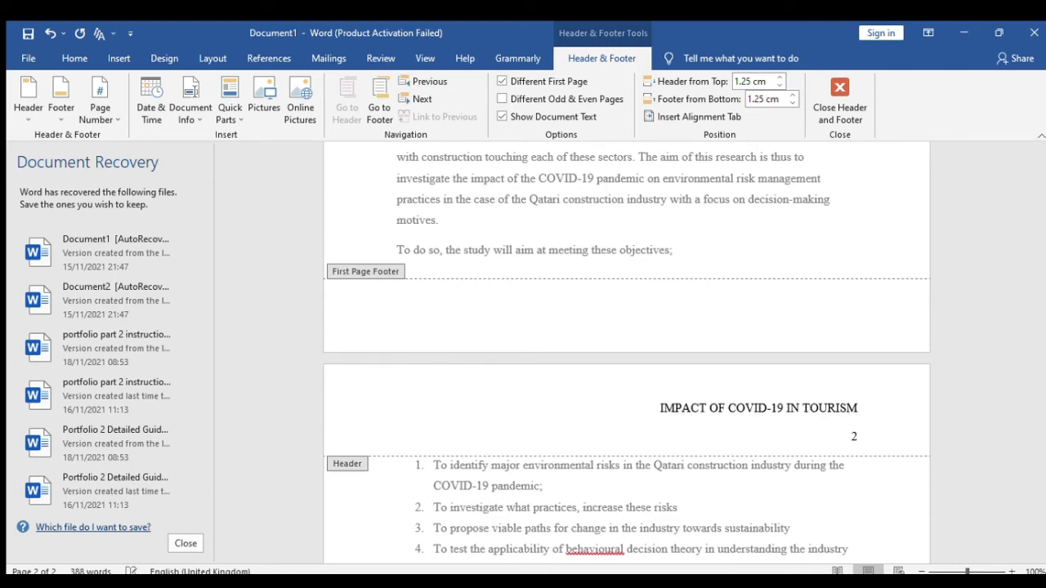
pyautogui.press('BackSpace')
pyautogui.press('BackSpace')
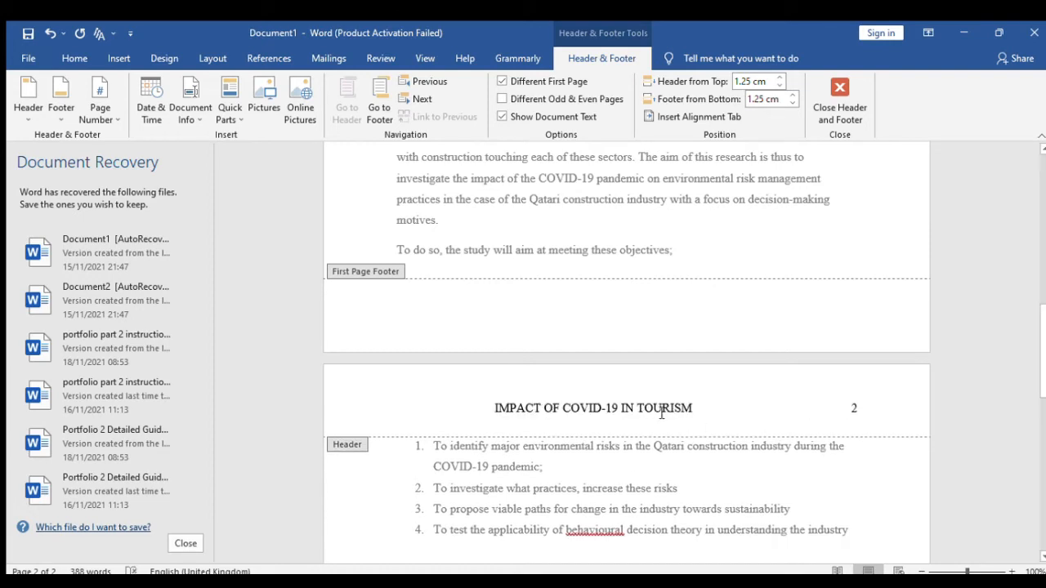
# - Delete the extra spaces around 'IMPACT OF COVID-19 IN TOURISM' so page number 2 rejoins the header
pyautogui.tripleClick(662, 413)
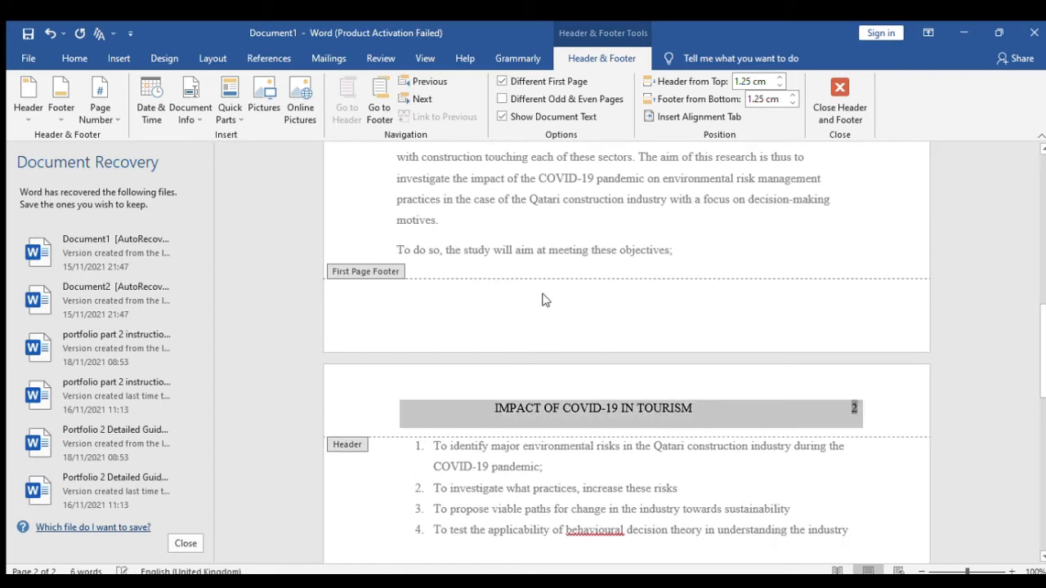
pyautogui.click(72, 58)
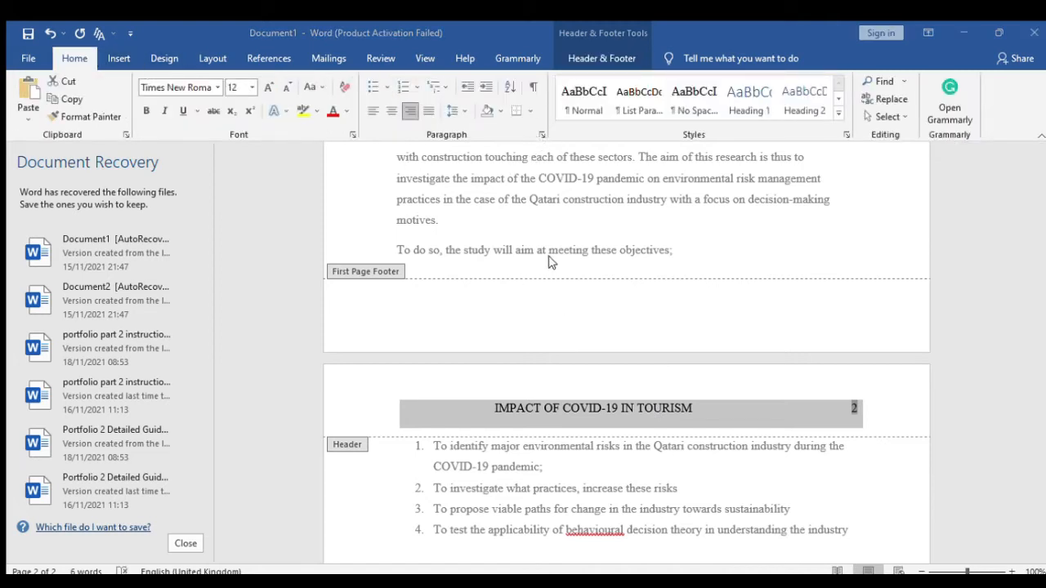
pyautogui.click(703, 419)
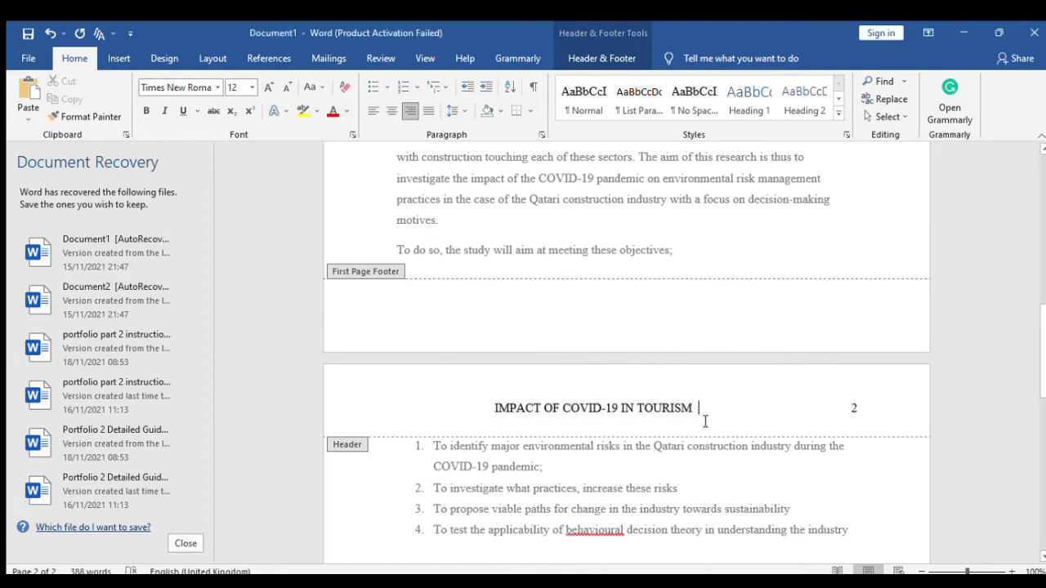
pyautogui.moveTo(494, 407); pyautogui.dragTo(374, 404)
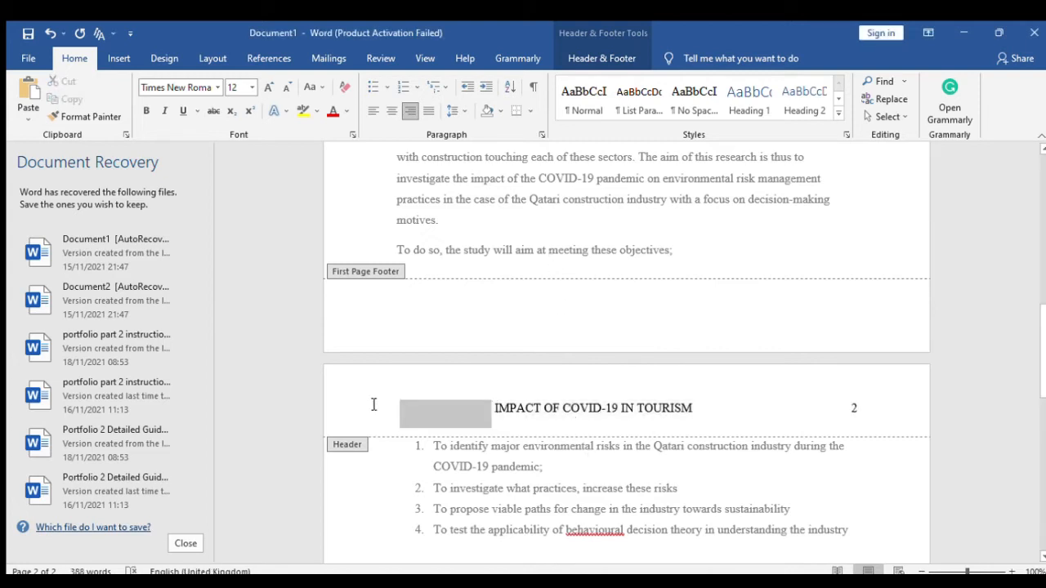
pyautogui.press('BackSpace')
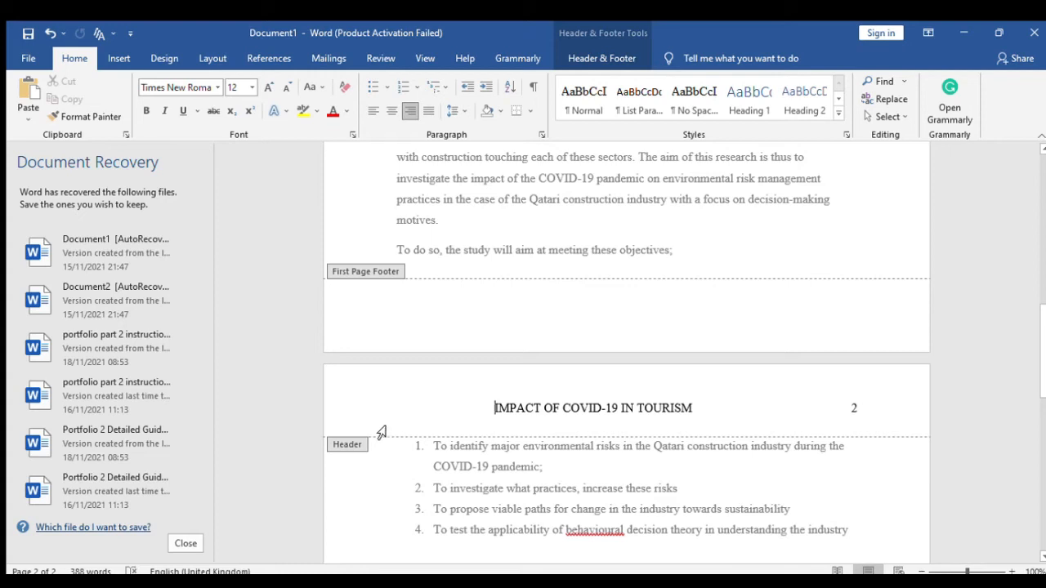
pyautogui.click(710, 408)
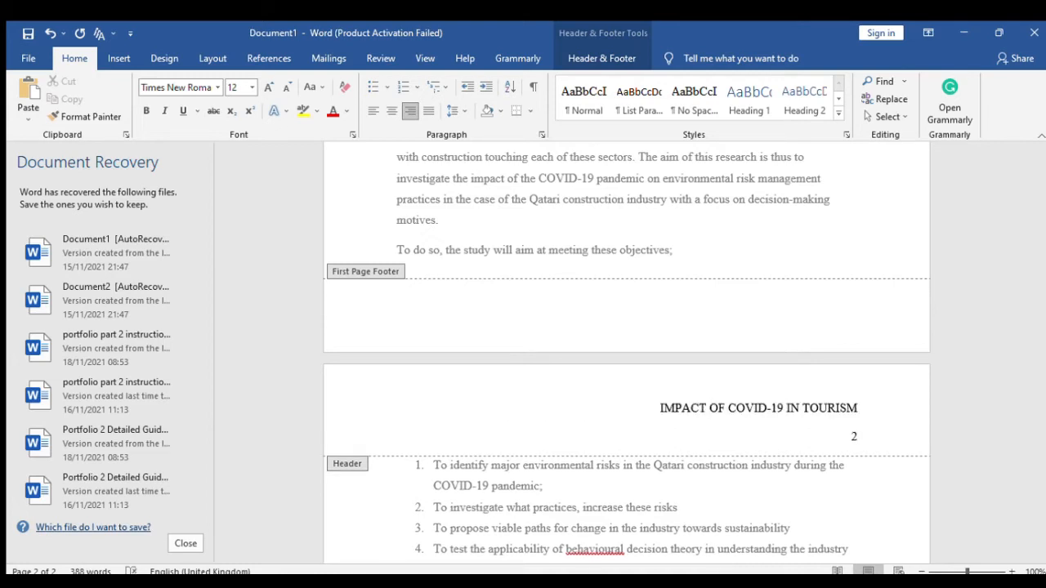
pyautogui.press('BackSpace')
pyautogui.doubleClick(732, 453)
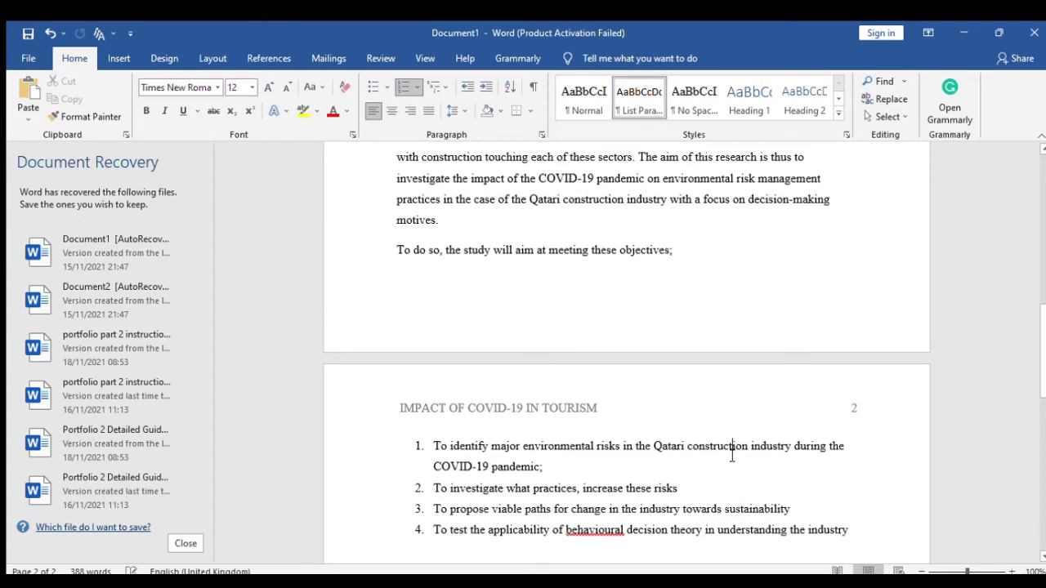
pyautogui.scroll(-3, 738, 485)
pyautogui.scroll(15, 738, 486)
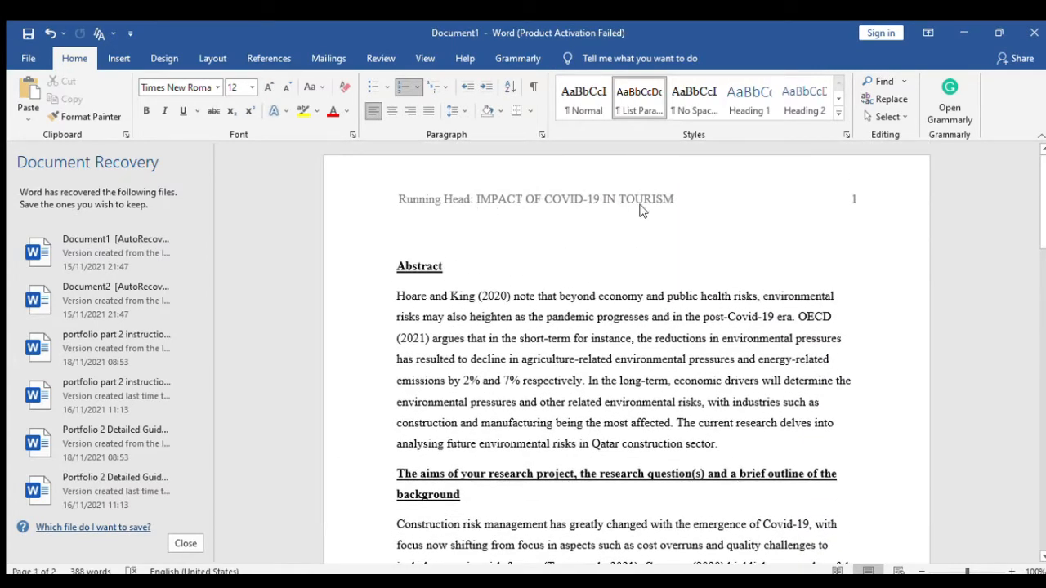
pyautogui.scroll(-15, 572, 286)
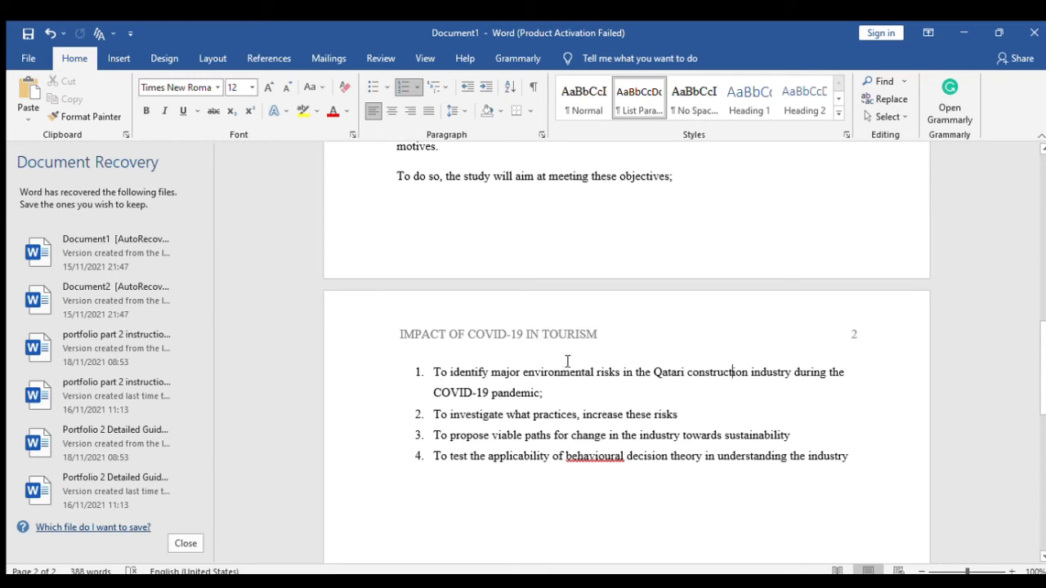
pyautogui.scroll(-1, 572, 364)
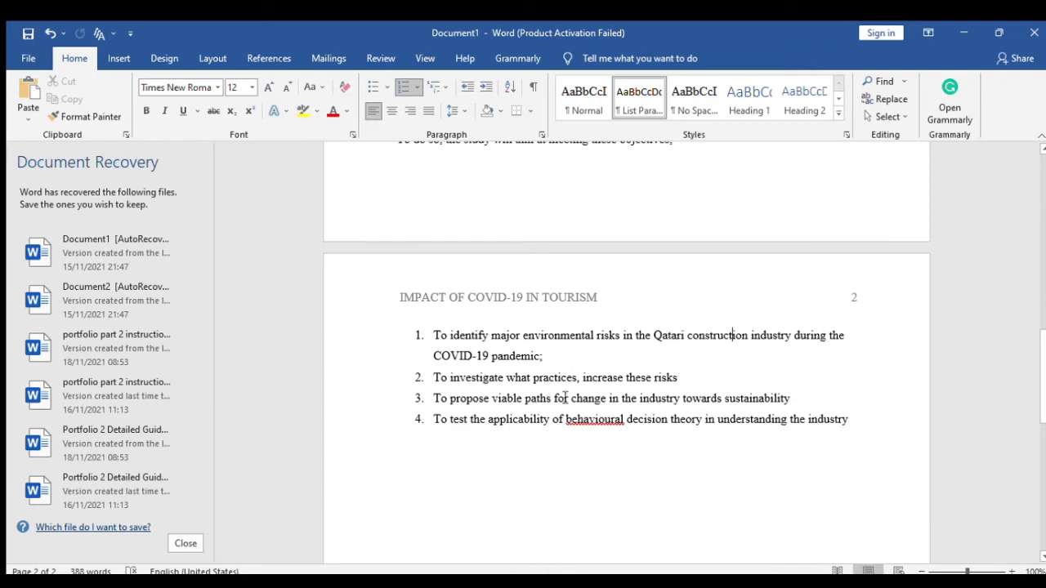
pyautogui.scroll(3, 572, 399)
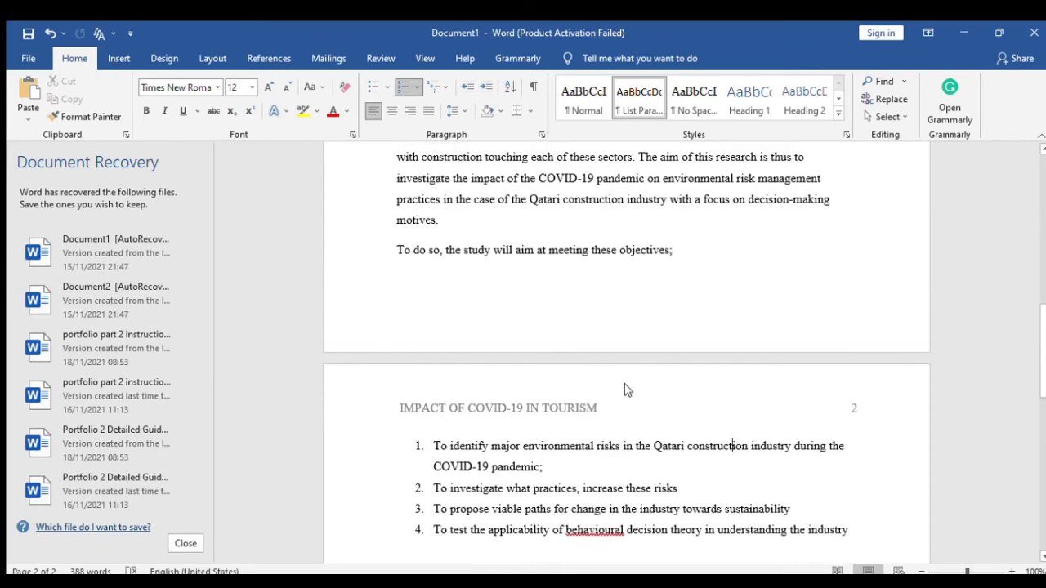
pyautogui.scroll(18, 572, 392)
pyautogui.scroll(1, 641, 396)
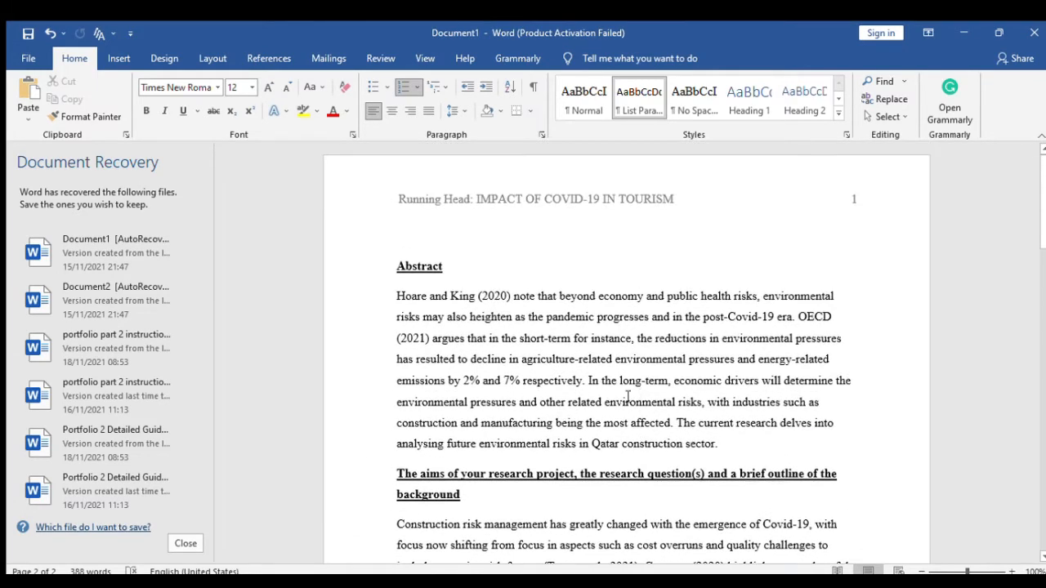
# - Type 'Title of the paper', 'Student Name' and 'University Name/Institutional Affiliation' as separate lines above Abstract
pyautogui.click(433, 240)
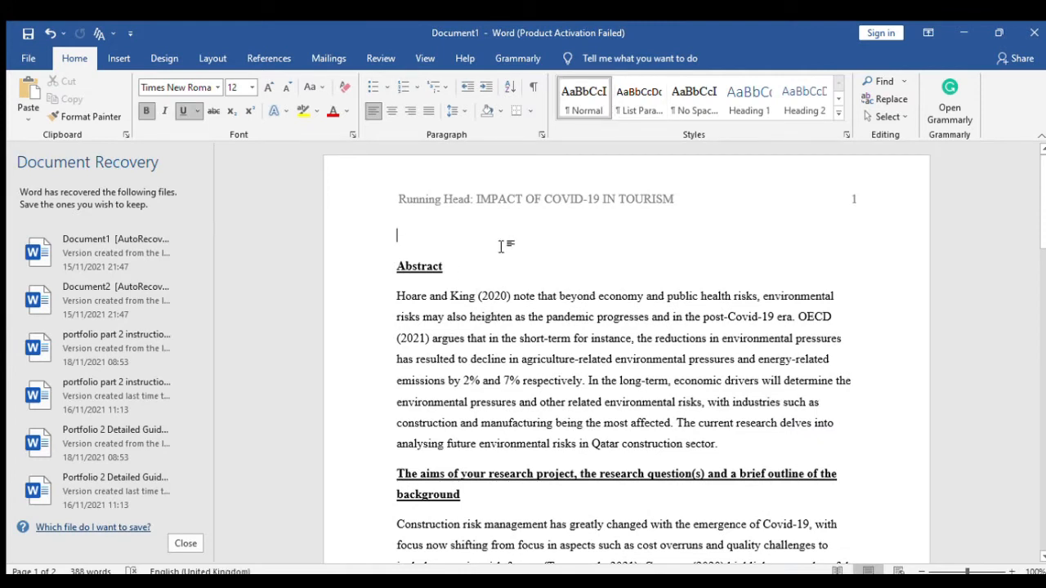
pyautogui.write('Title of the paper')
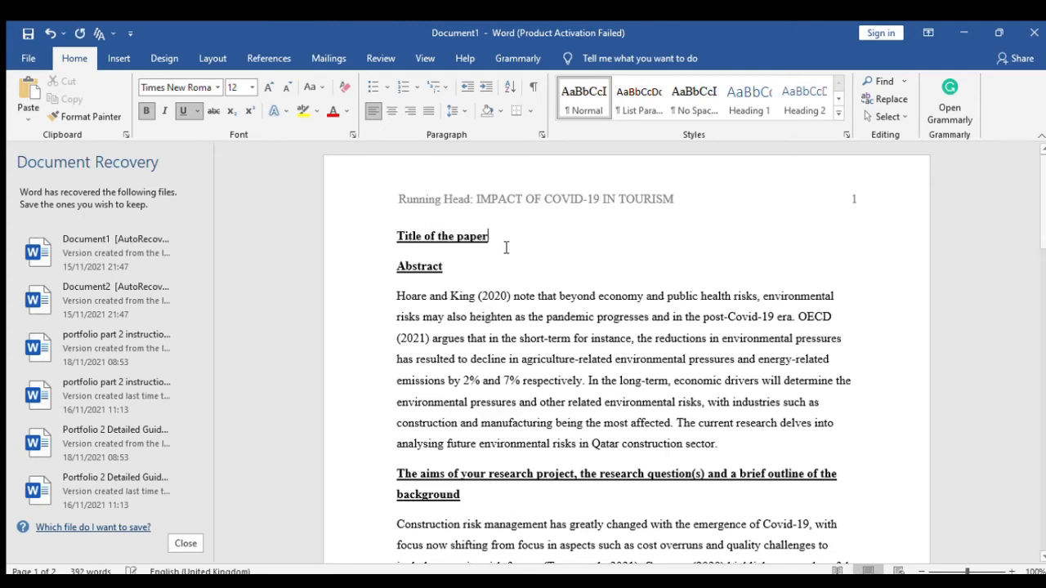
pyautogui.press('Return')
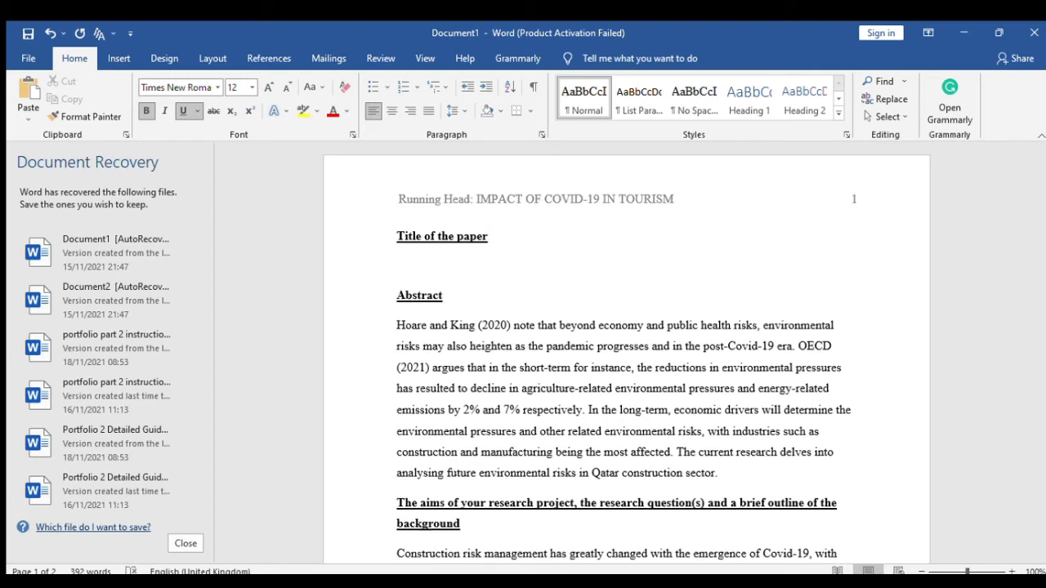
pyautogui.write('Student Name')
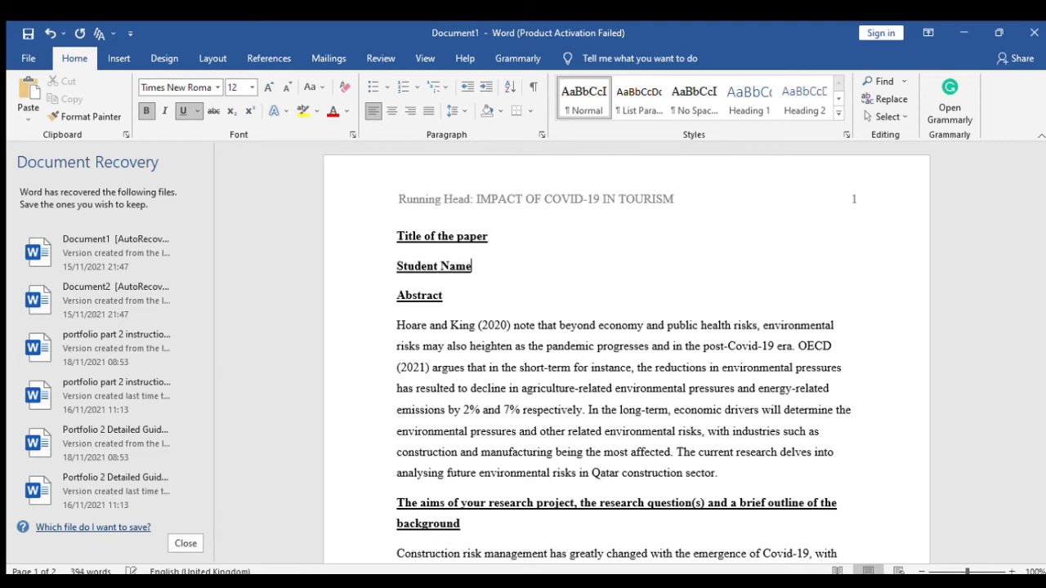
pyautogui.press('Return')
pyautogui.write('Un')
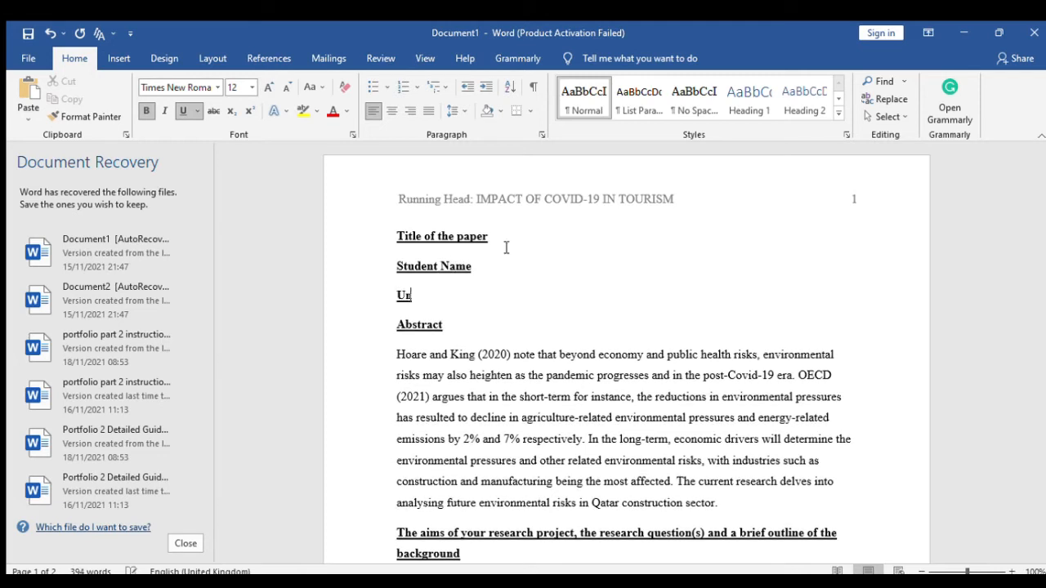
pyautogui.write('iversity Name')
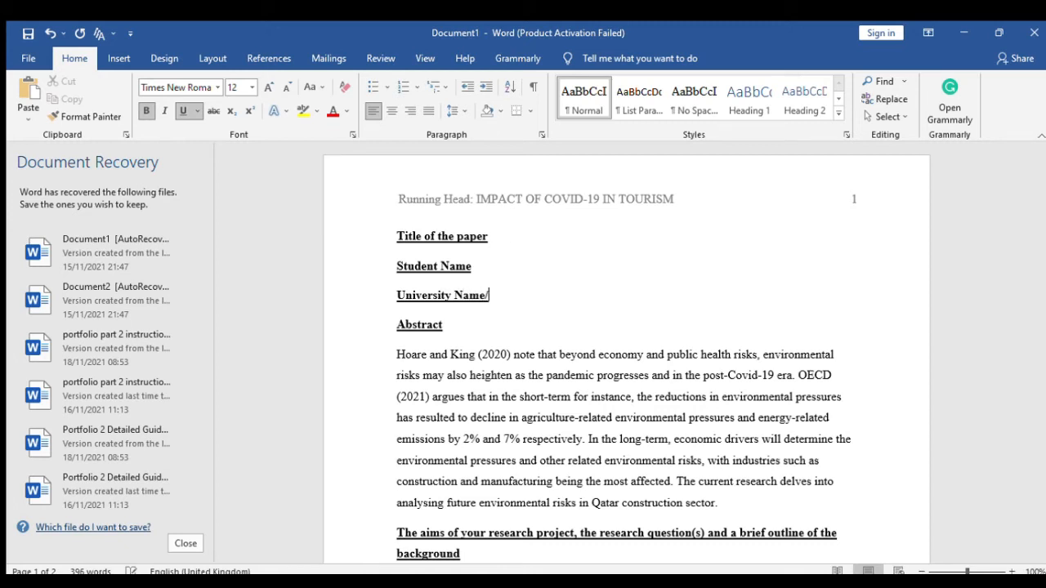
pyautogui.write('/Institutional ')
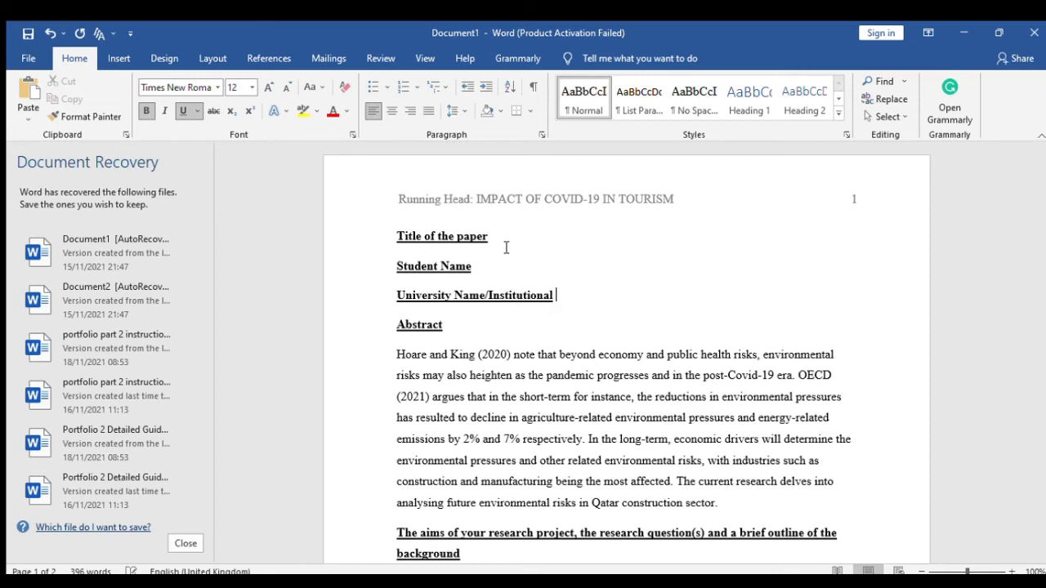
pyautogui.write('Affiliation')
# - Remove bold and underline from the three title-page lines and center them
pyautogui.moveTo(617, 296); pyautogui.dragTo(392, 237)
pyautogui.click(183, 111)
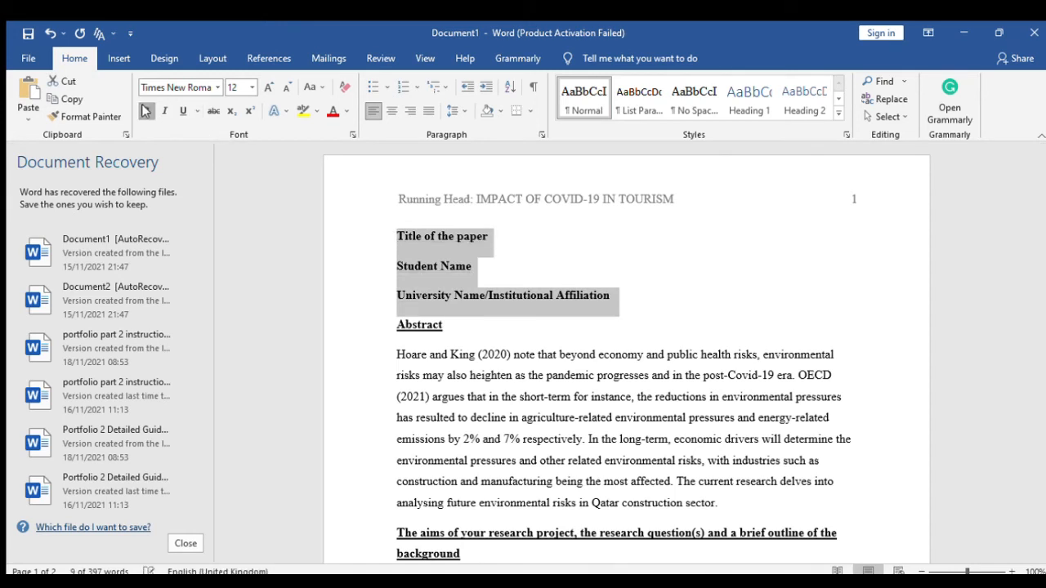
pyautogui.click(147, 112)
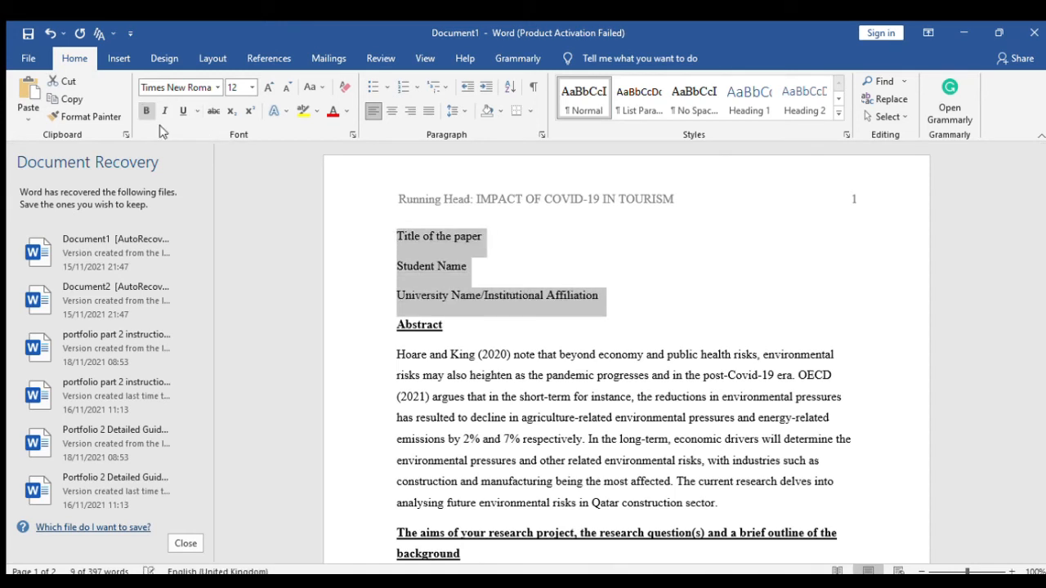
pyautogui.click(392, 111)
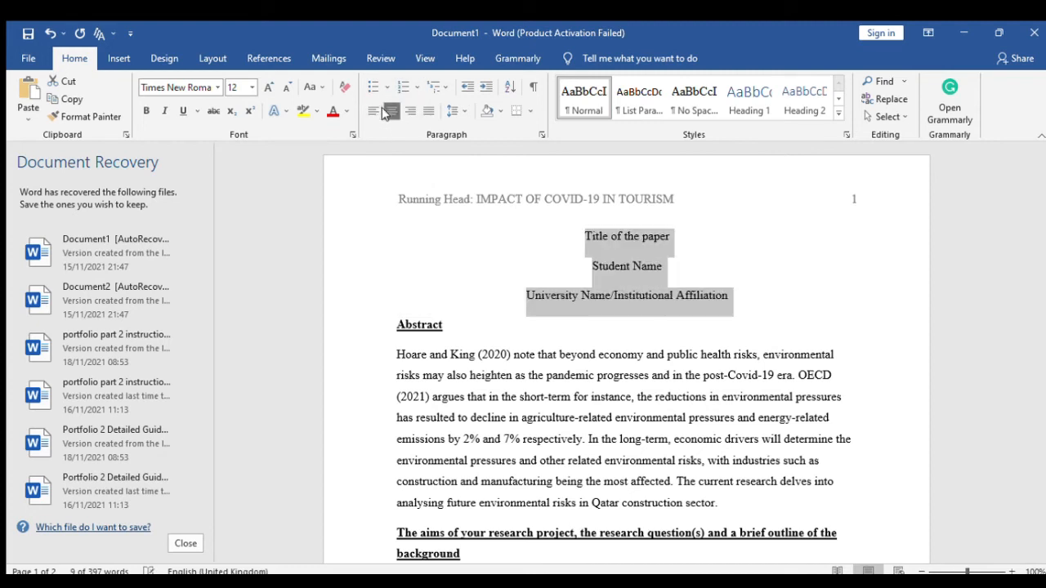
pyautogui.click(514, 326)
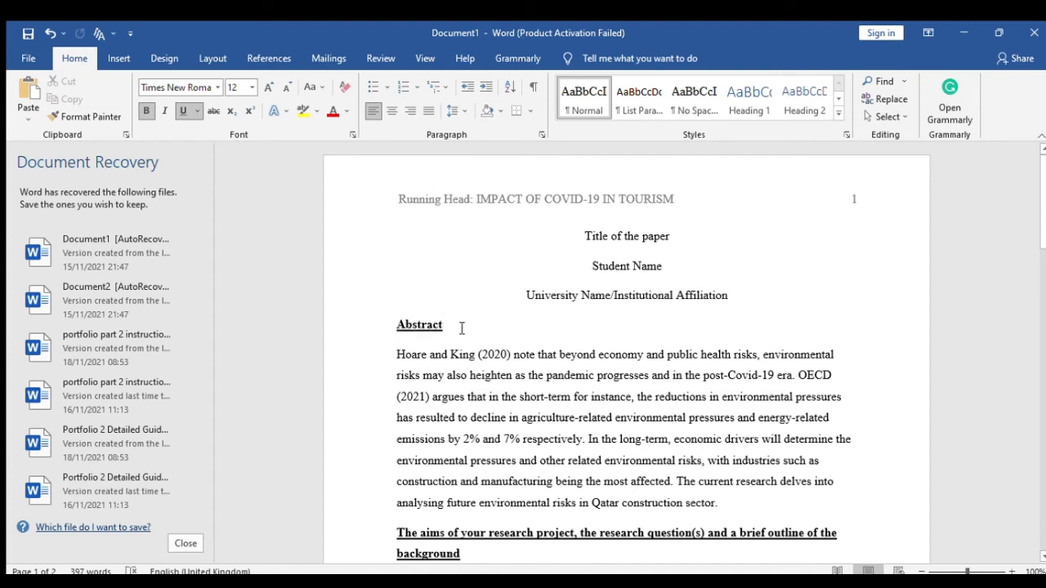
# - Delete the Abstract heading and the research aims heading
pyautogui.moveTo(462, 328); pyautogui.dragTo(336, 319)
pyautogui.press('Delete')
pyautogui.moveTo(521, 526); pyautogui.dragTo(387, 508)
pyautogui.press('Delete')
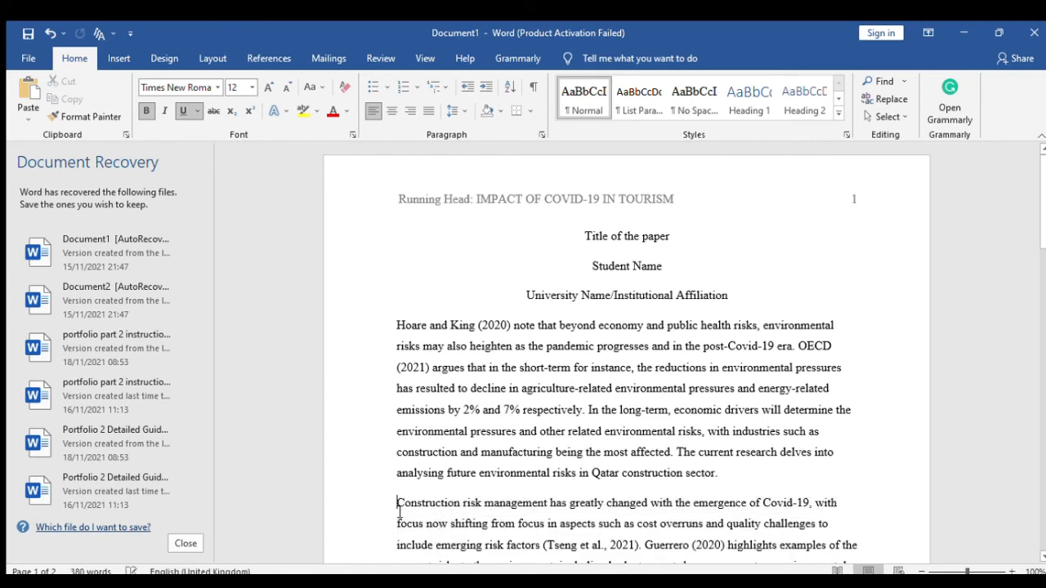
# - Insert a page break before 'Hoare and King (2020)' so the body starts on page 2
pyautogui.scroll(-3, 746, 469)
pyautogui.scroll(3, 746, 469)
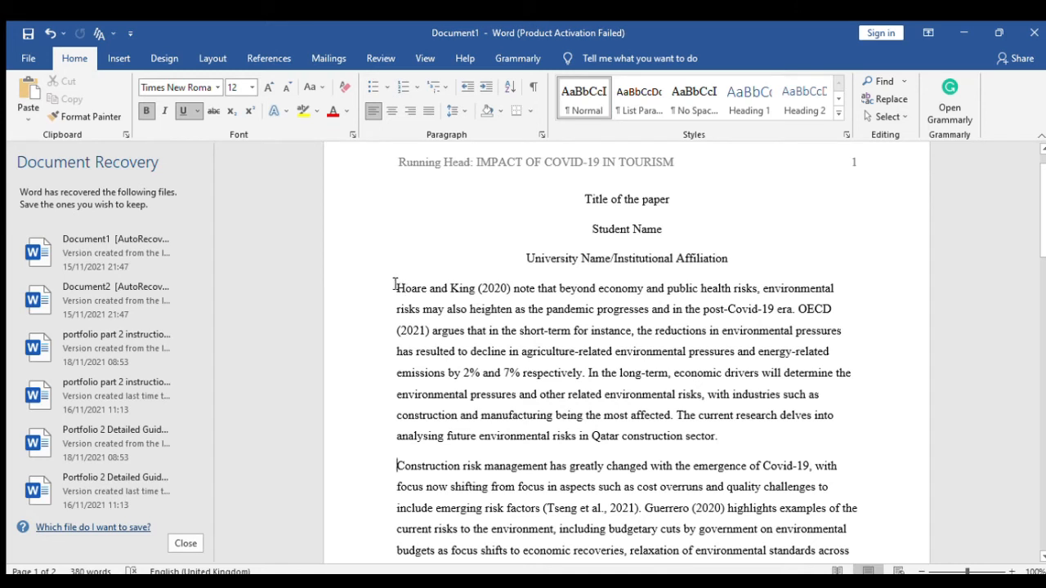
pyautogui.click(395, 290)
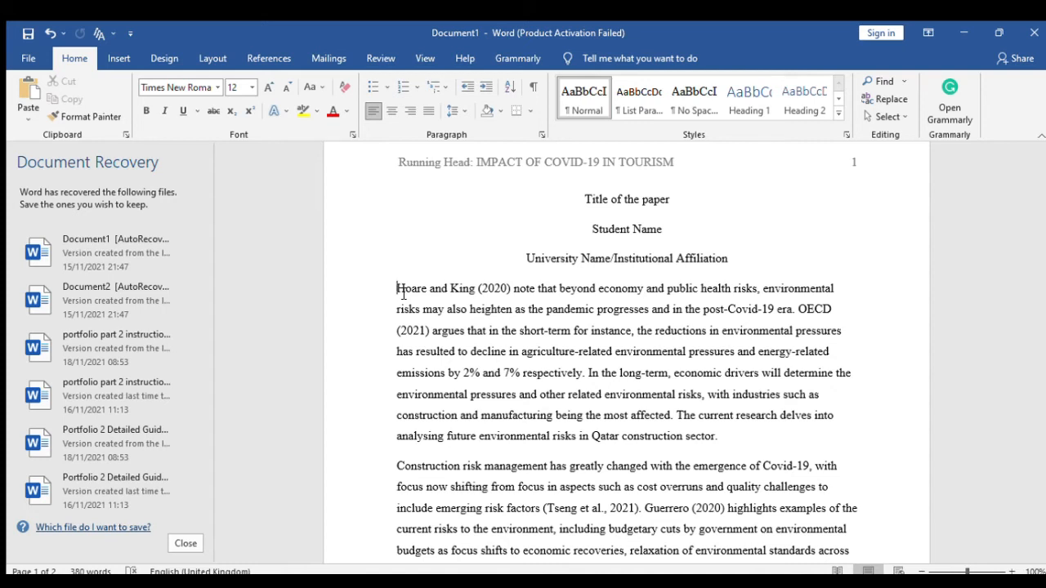
pyautogui.hotkey('ctrl', 'Return')
pyautogui.scroll(-5, 401, 292)
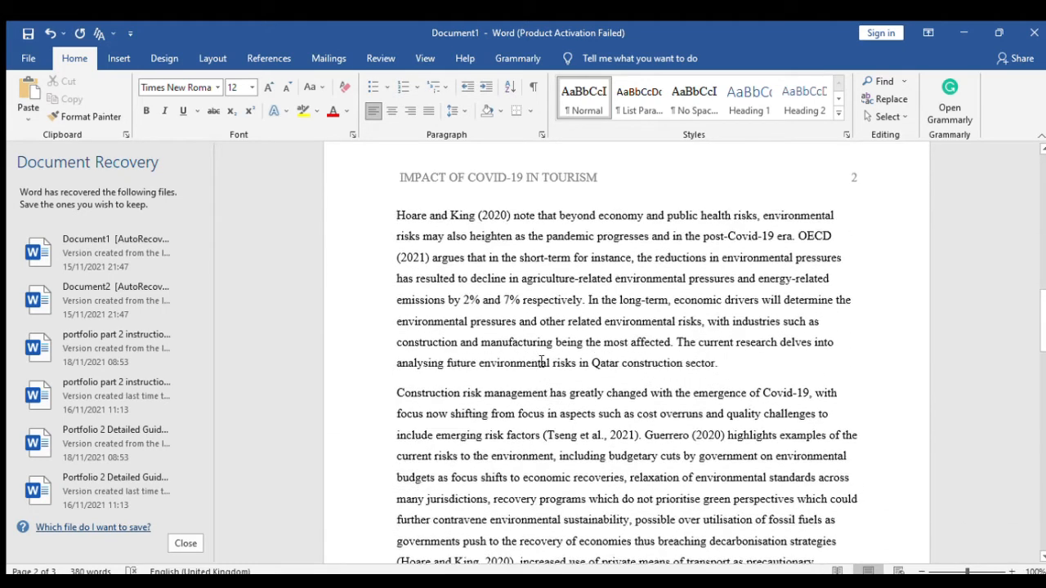
pyautogui.scroll(6, 537, 384)
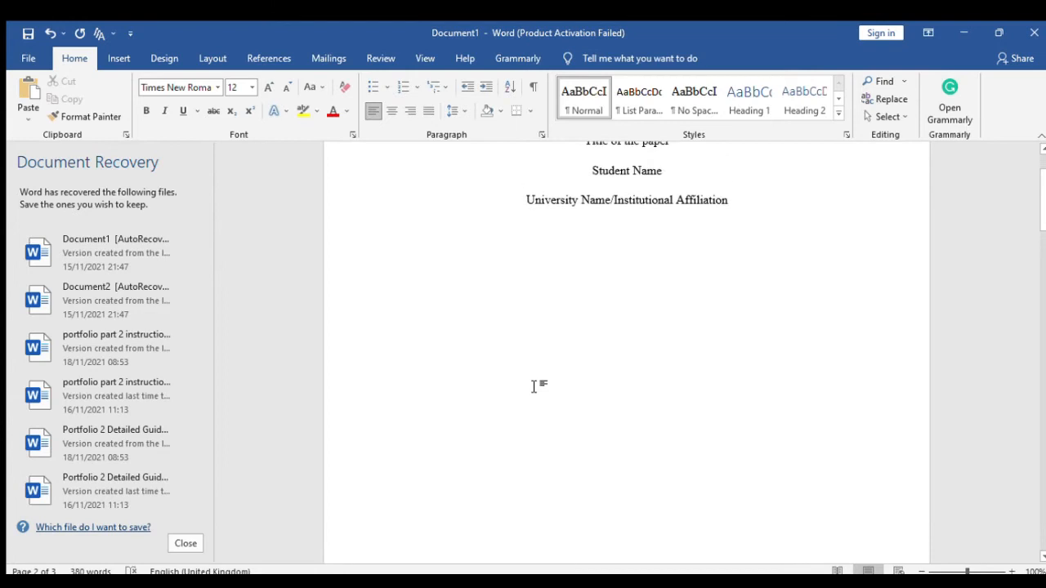
pyautogui.scroll(2, 533, 386)
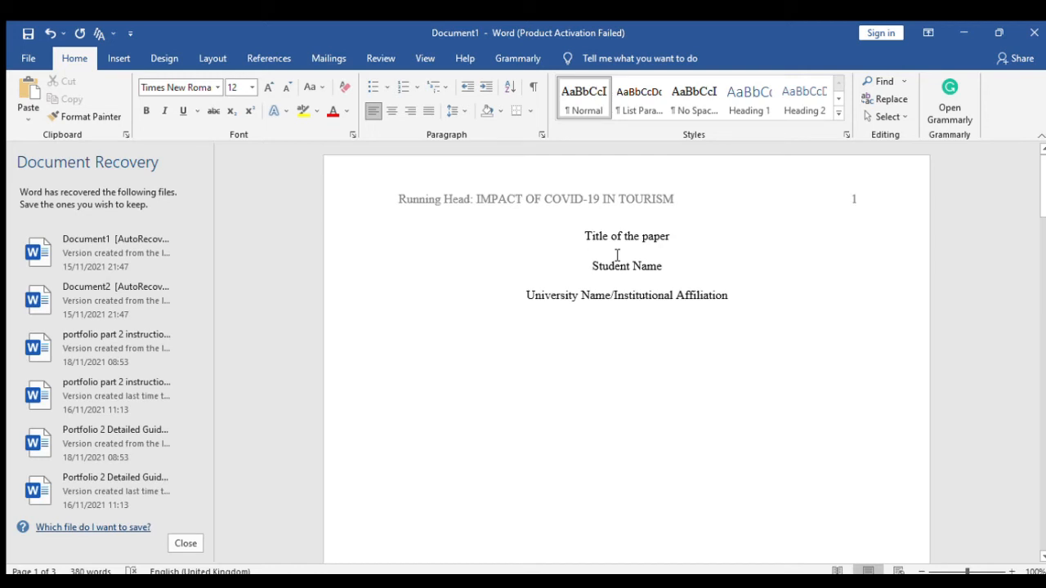
pyautogui.scroll(-3, 654, 289)
pyautogui.scroll(3, 682, 306)
pyautogui.click(587, 238)
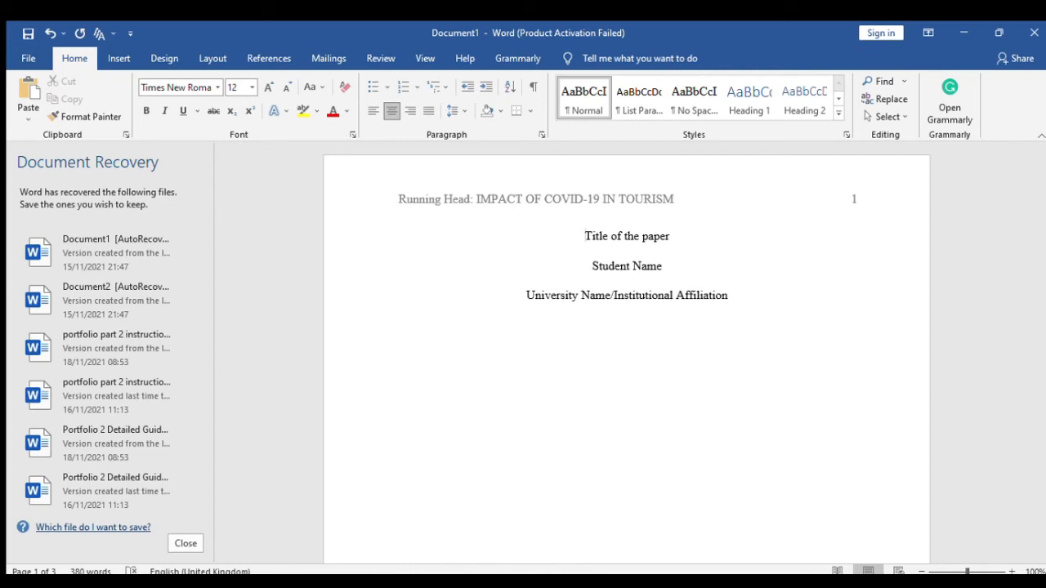
pyautogui.press('Return')
pyautogui.press('Return')
pyautogui.press('Return')
pyautogui.press('Return')
pyautogui.press('Return')
pyautogui.press('Return')
pyautogui.press('Return')
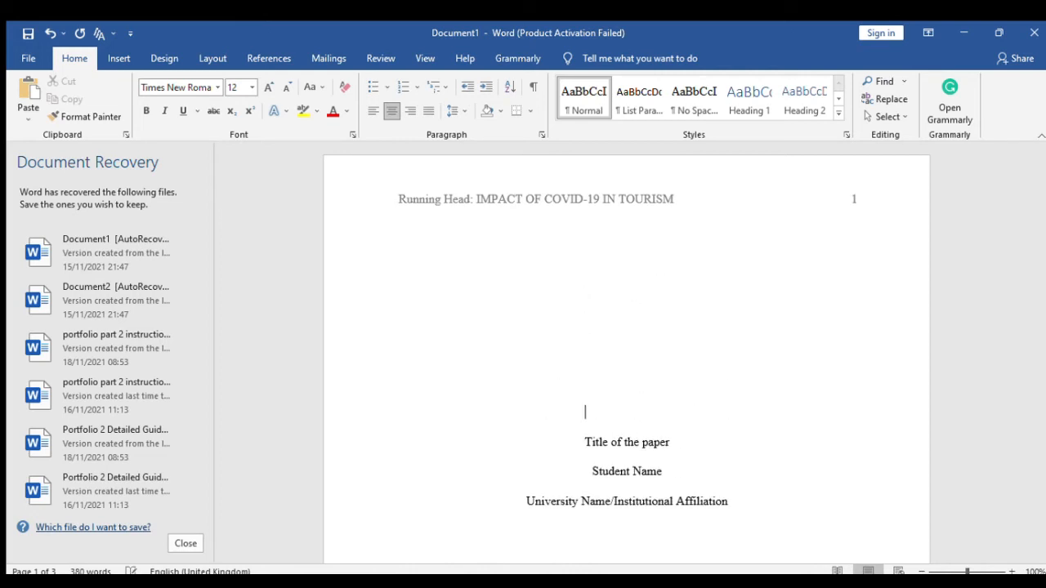
pyautogui.scroll(-3, 850, 295)
pyautogui.scroll(5, 843, 282)
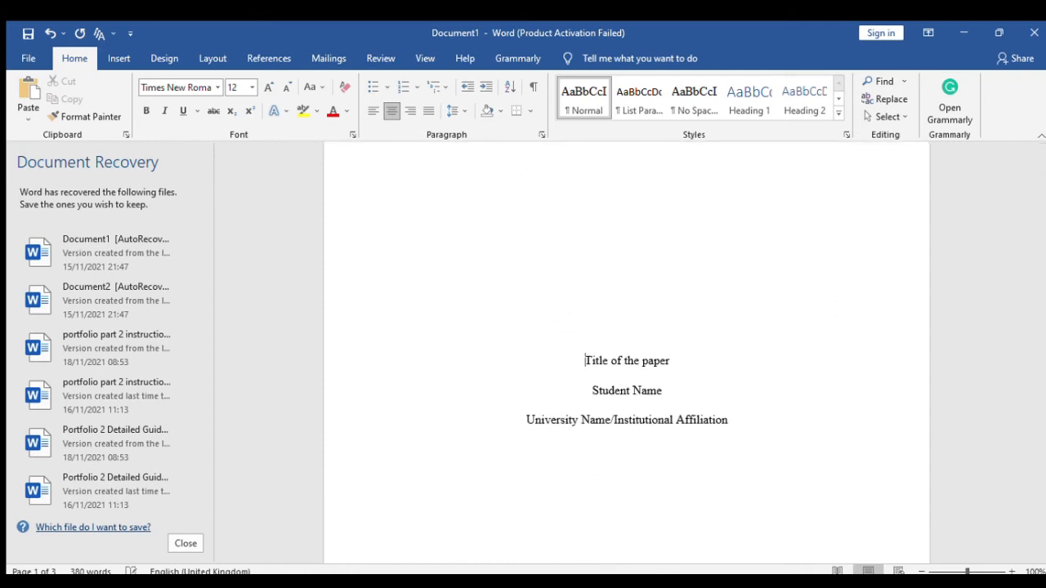
pyautogui.scroll(3, 797, 374)
pyautogui.scroll(-10, 719, 362)
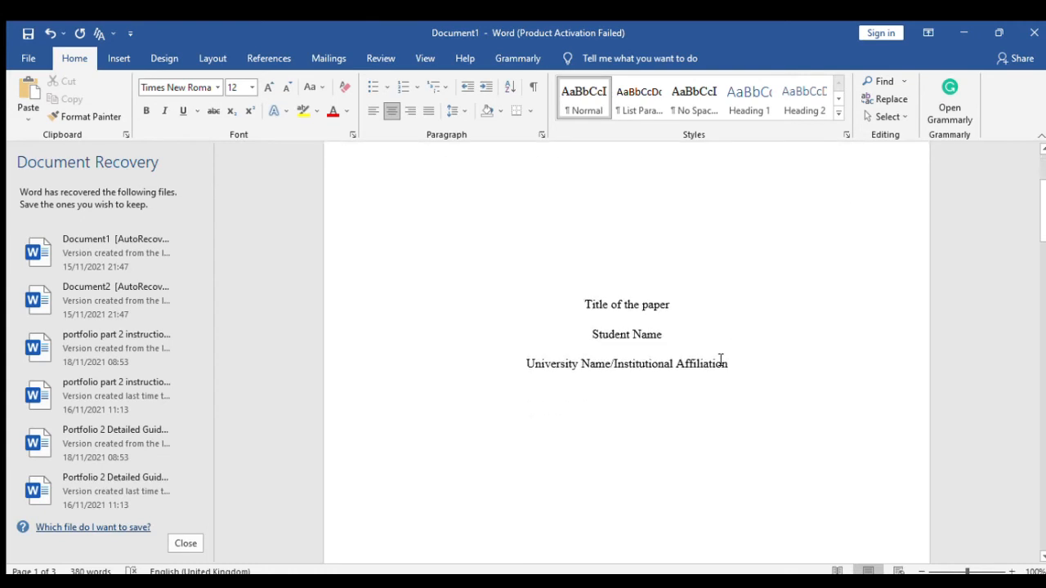
pyautogui.scroll(10, 714, 415)
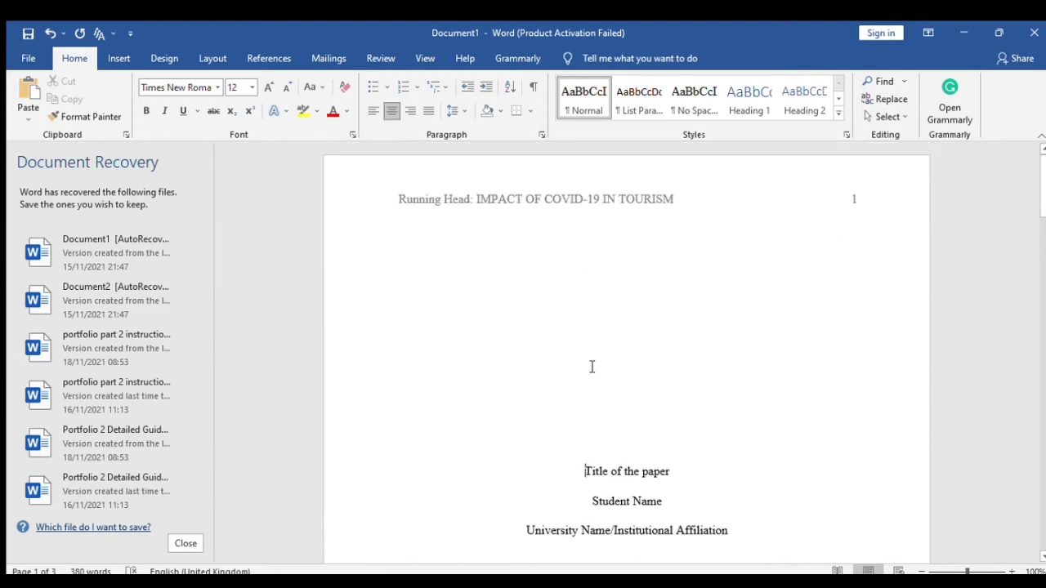
pyautogui.scroll(-10, 656, 401)
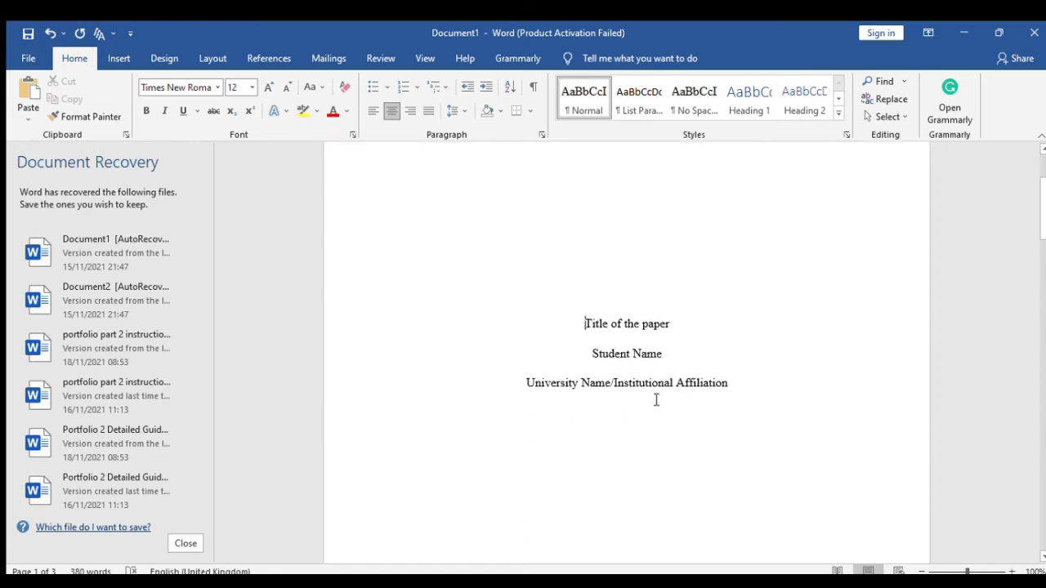
pyautogui.scroll(-2, 656, 405)
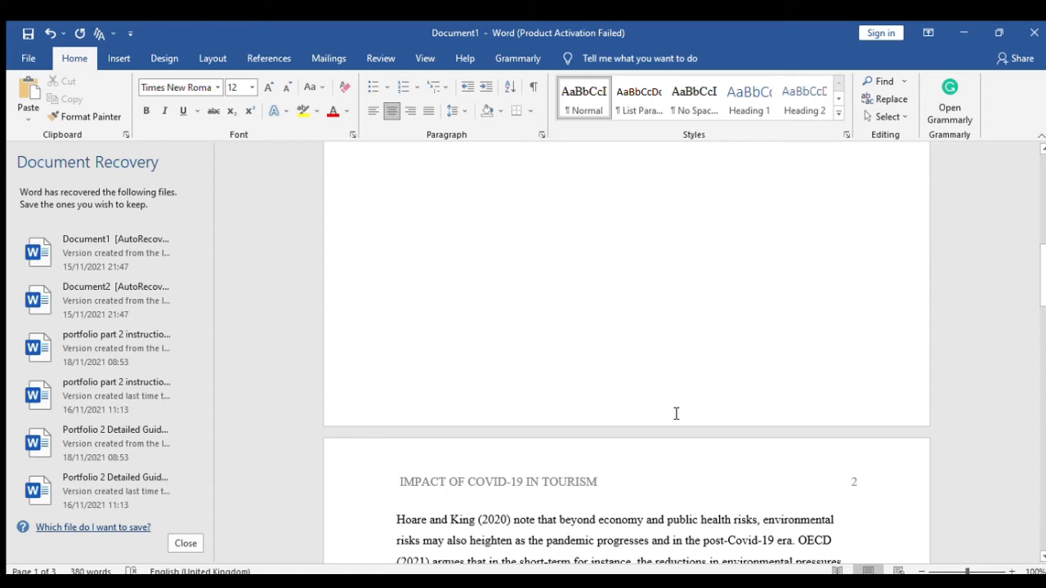
pyautogui.scroll(5, 670, 432)
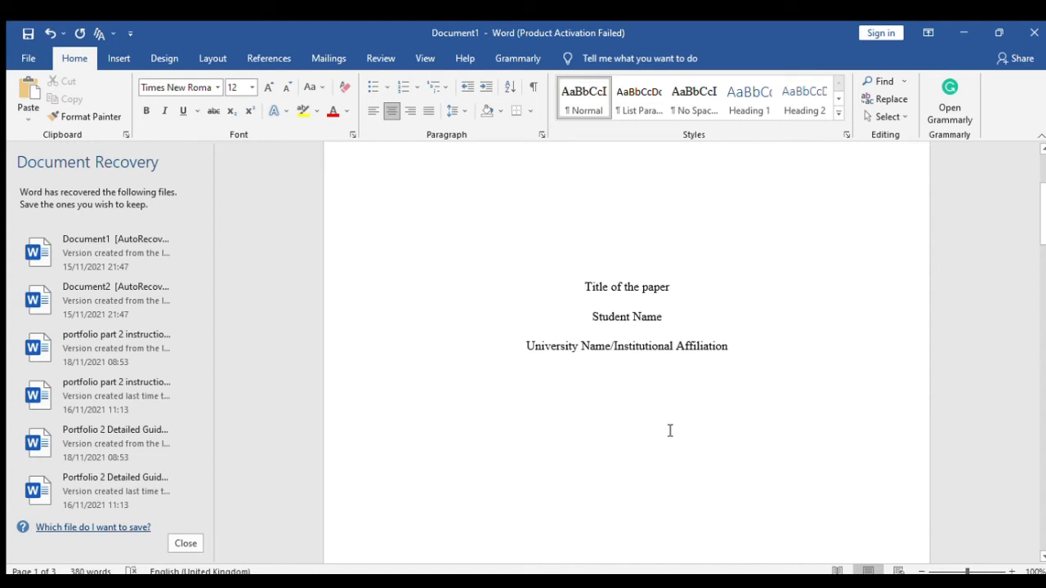
pyautogui.scroll(1, 671, 427)
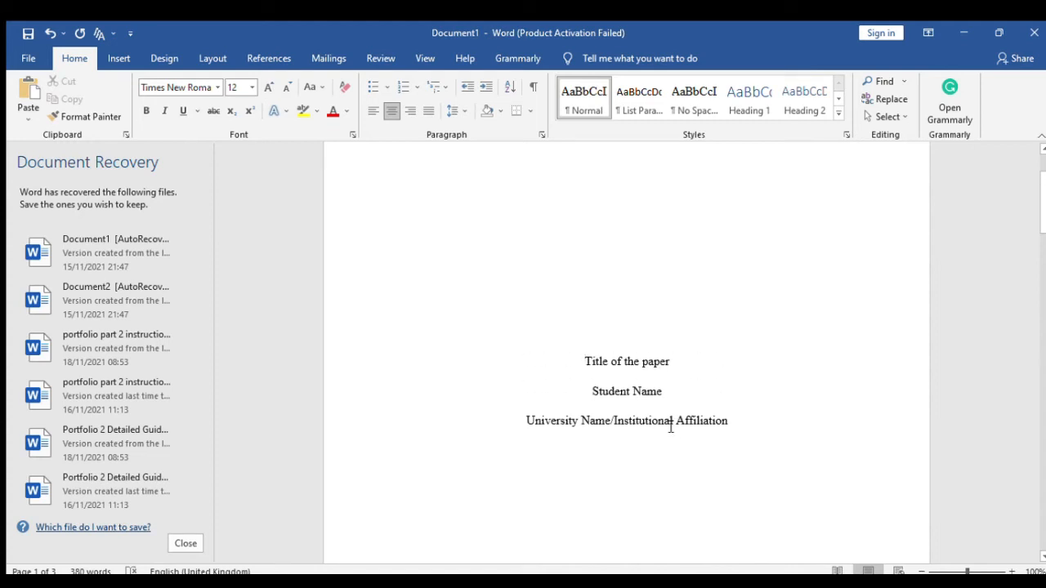
pyautogui.scroll(2, 671, 426)
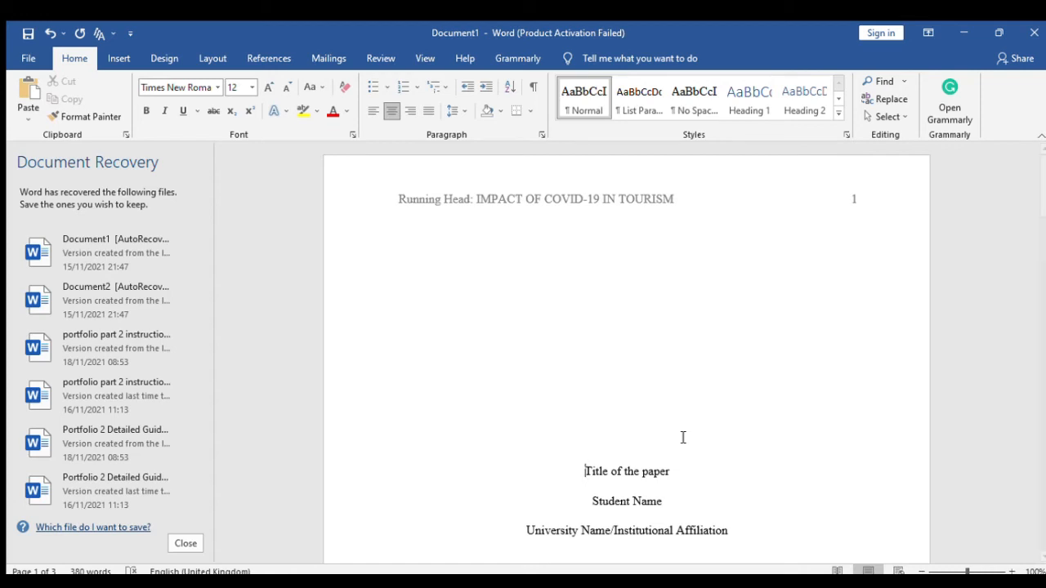
# - Replace 'Title of the paper' with 'The impact of Covid-19 in the Tourism industry'
pyautogui.moveTo(676, 473); pyautogui.dragTo(585, 472)
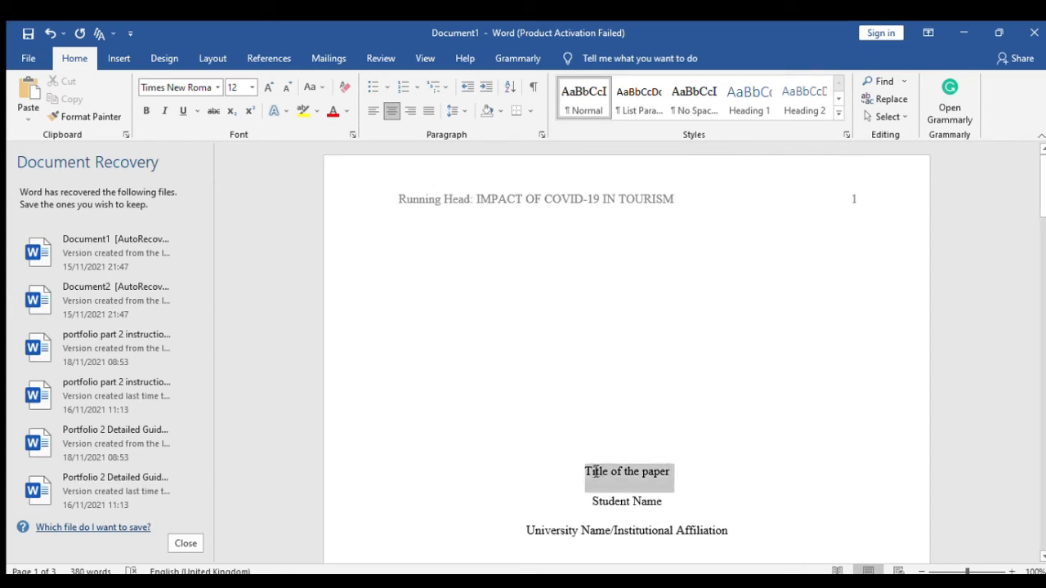
pyautogui.write('Th')
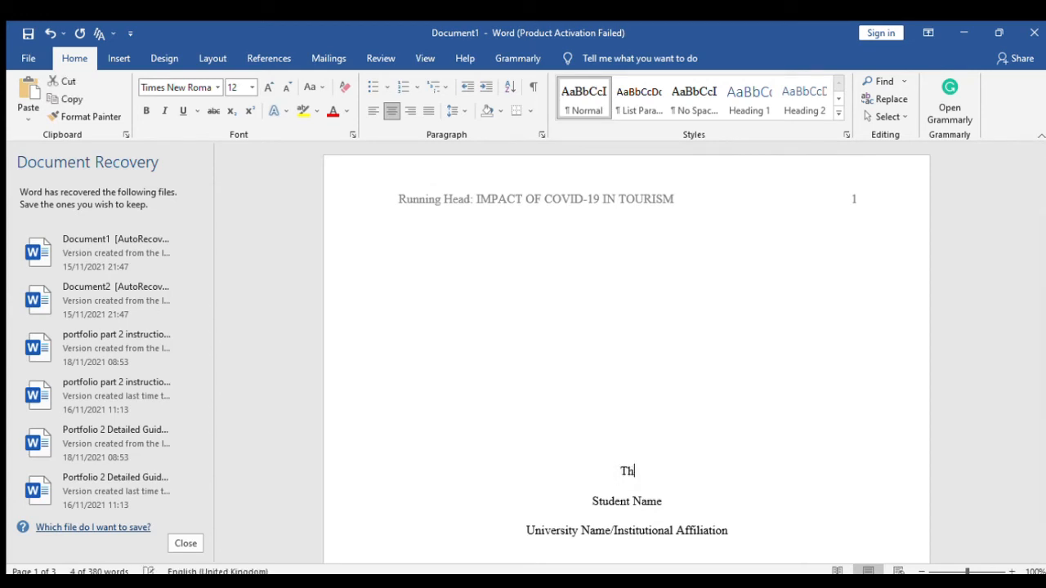
pyautogui.write('e impact ')
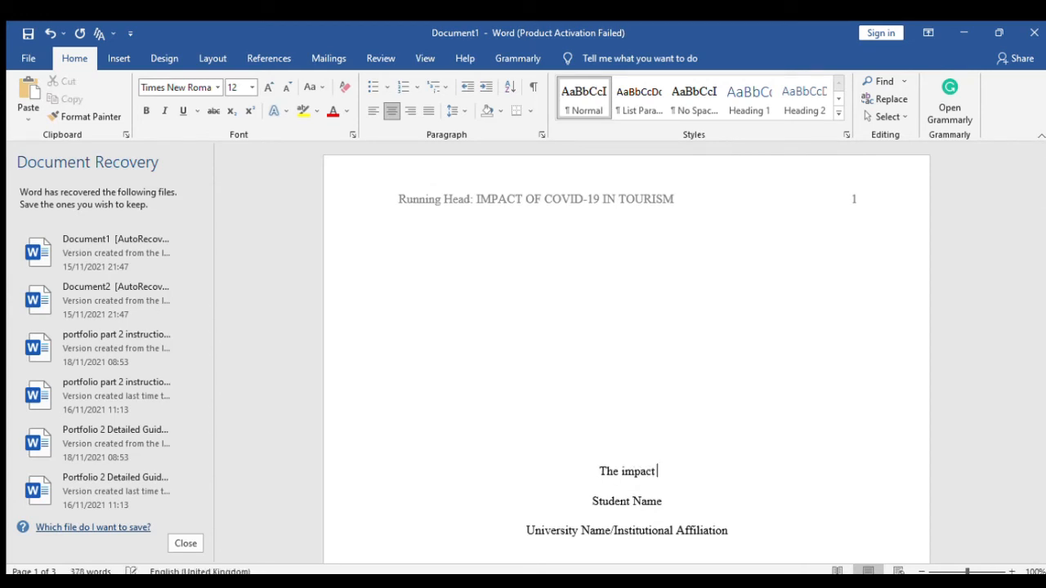
pyautogui.write('of Co')
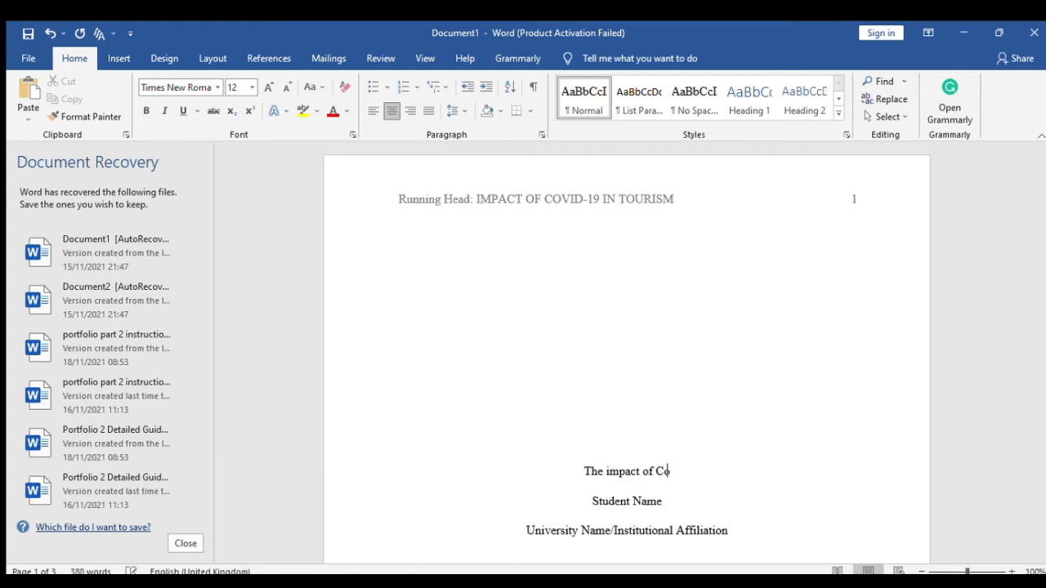
pyautogui.write('vid-19 ')
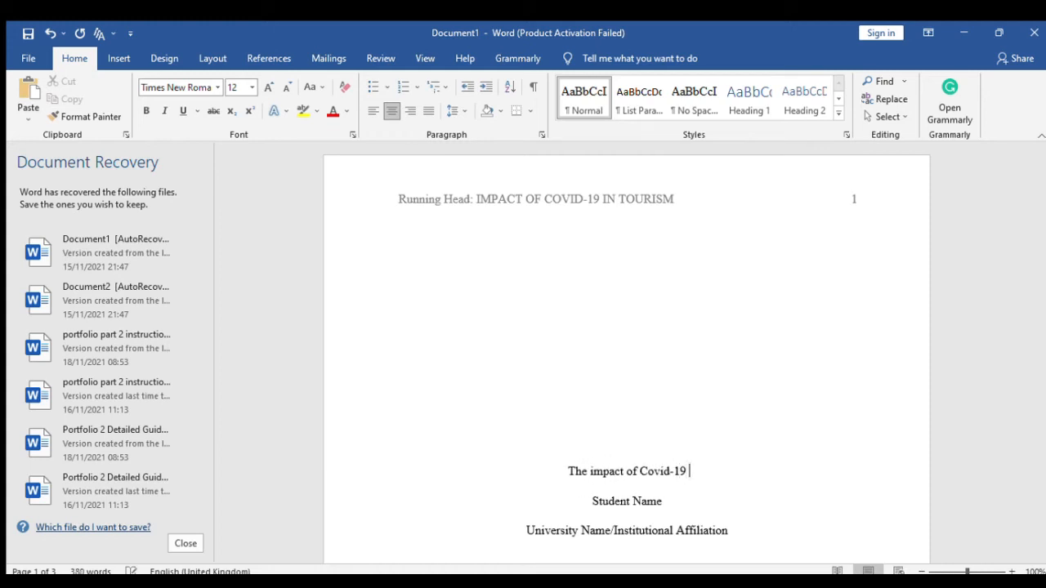
pyautogui.write('in Toursim')
pyautogui.press('BackSpace')
pyautogui.press('BackSpace')
pyautogui.press('BackSpace')
pyautogui.write('ism')
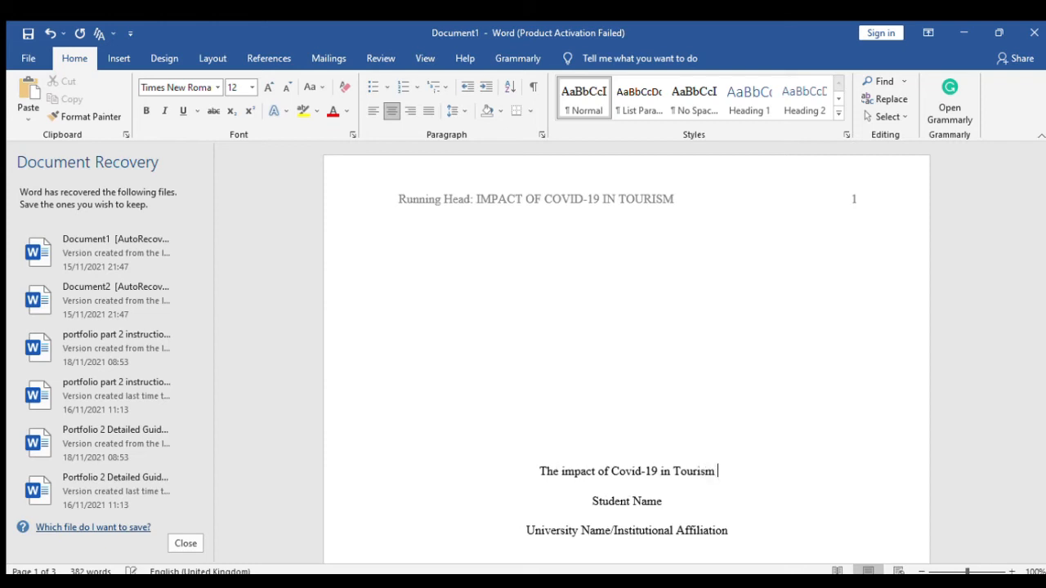
pyautogui.scroll(-1, 692, 479)
pyautogui.click(675, 435)
pyautogui.write('the')
pyautogui.click(754, 442)
pyautogui.write('industry')
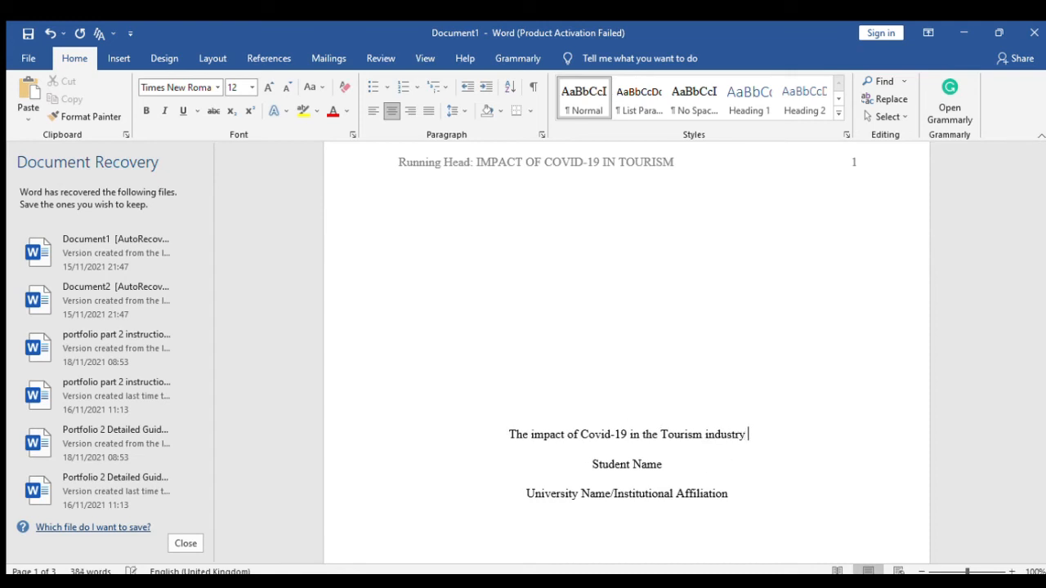
# - Paste the new title above the first paragraph on page 2
pyautogui.scroll(-2, 817, 389)
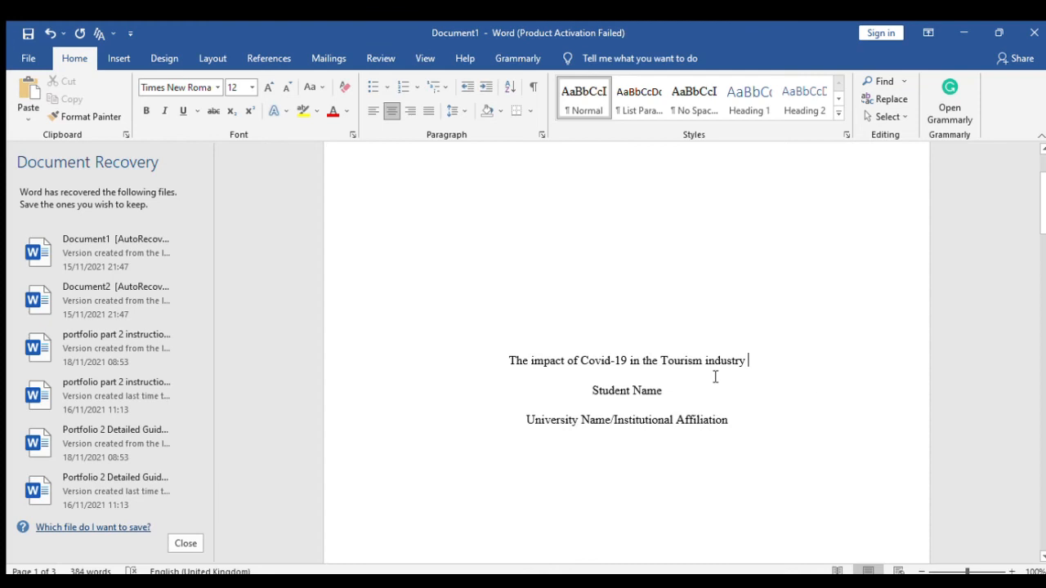
pyautogui.moveTo(750, 360)
pyautogui.mouseDown()
pyautogui.moveTo(531, 362)
pyautogui.moveTo(749, 360)
pyautogui.moveTo(741, 363)
pyautogui.mouseUp()
pyautogui.hotkey('ctrl', 'c')
pyautogui.click(529, 362)
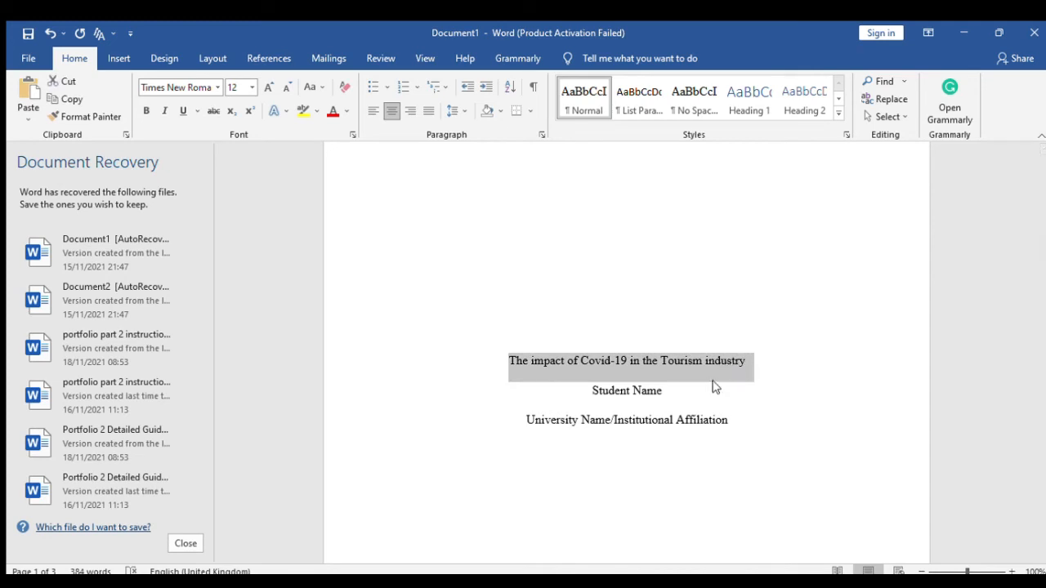
pyautogui.scroll(-5, 695, 340)
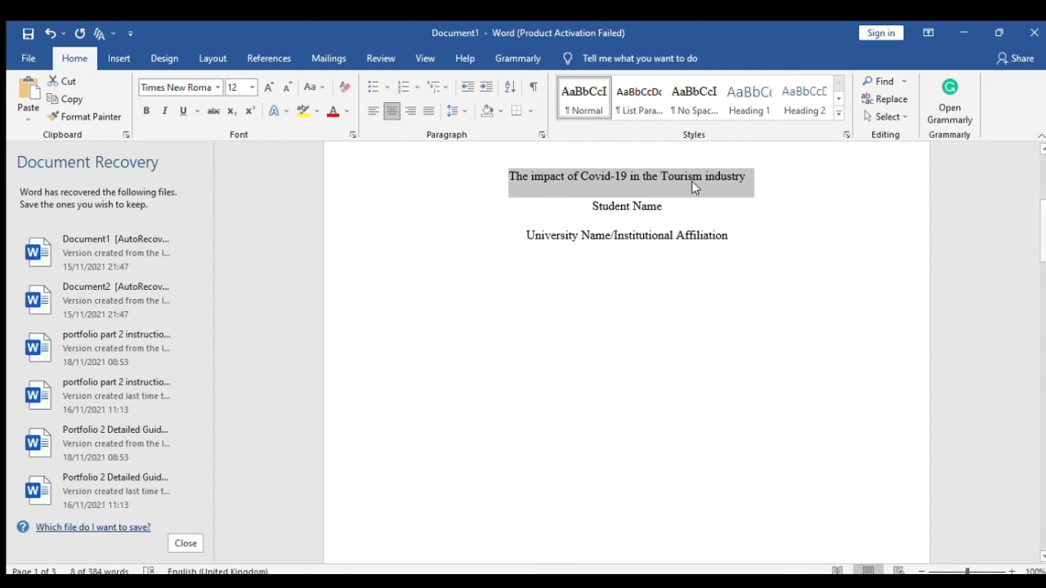
pyautogui.scroll(-13, 719, 215)
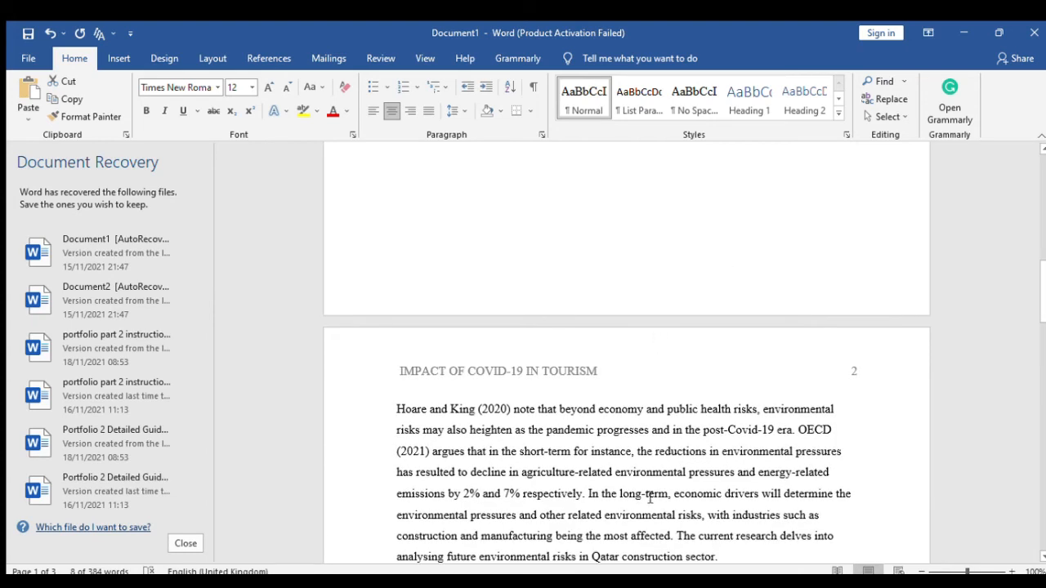
pyautogui.click(396, 410)
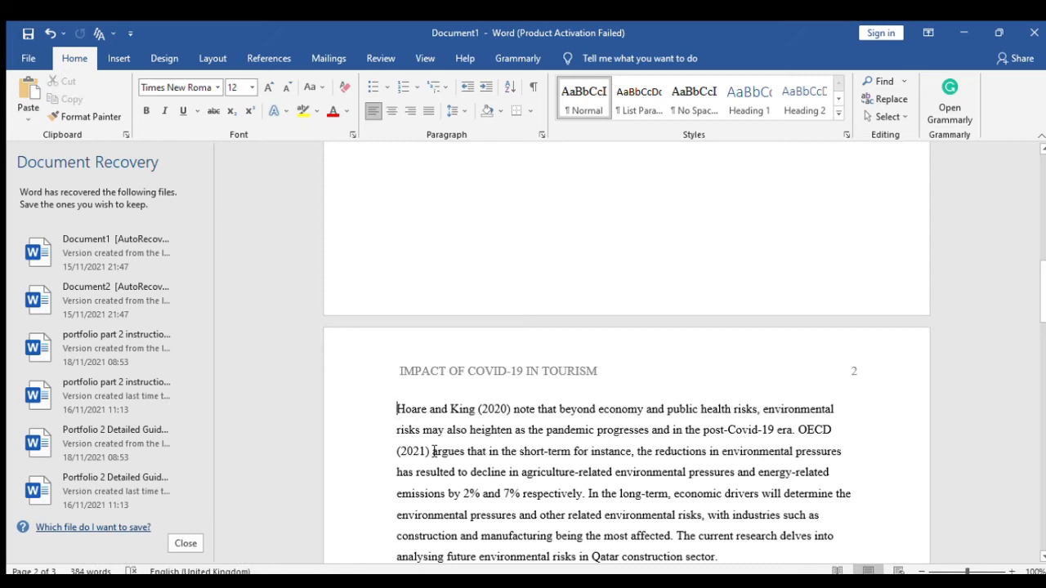
pyautogui.hotkey('ctrl', 'v')
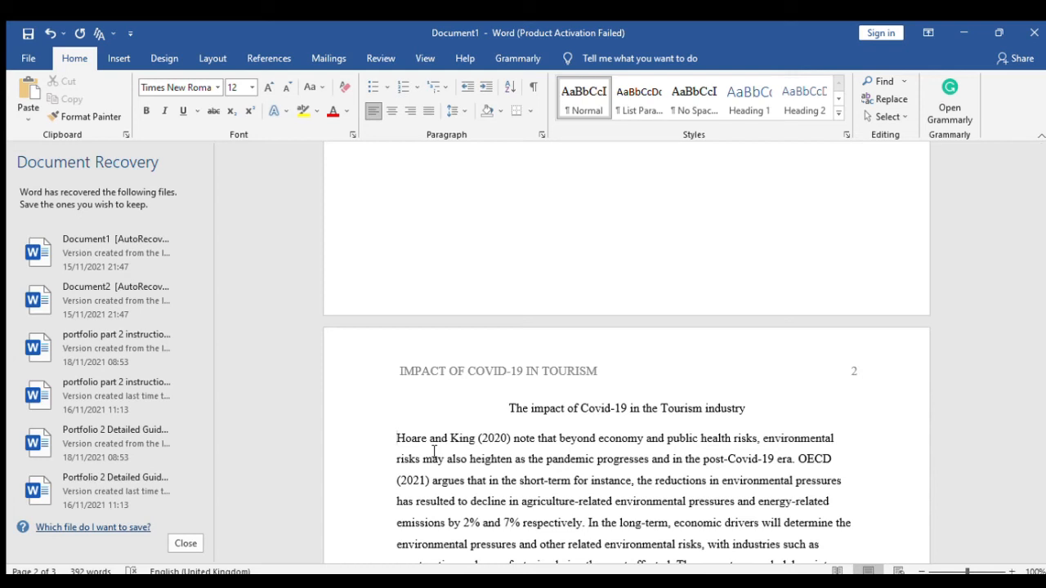
pyautogui.scroll(8, 434, 451)
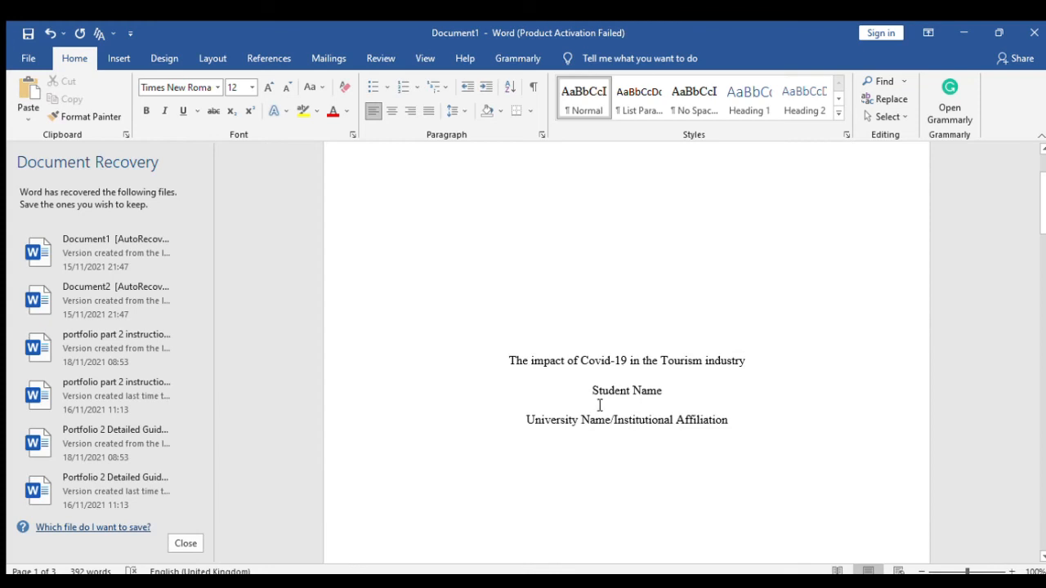
pyautogui.scroll(-8, 637, 429)
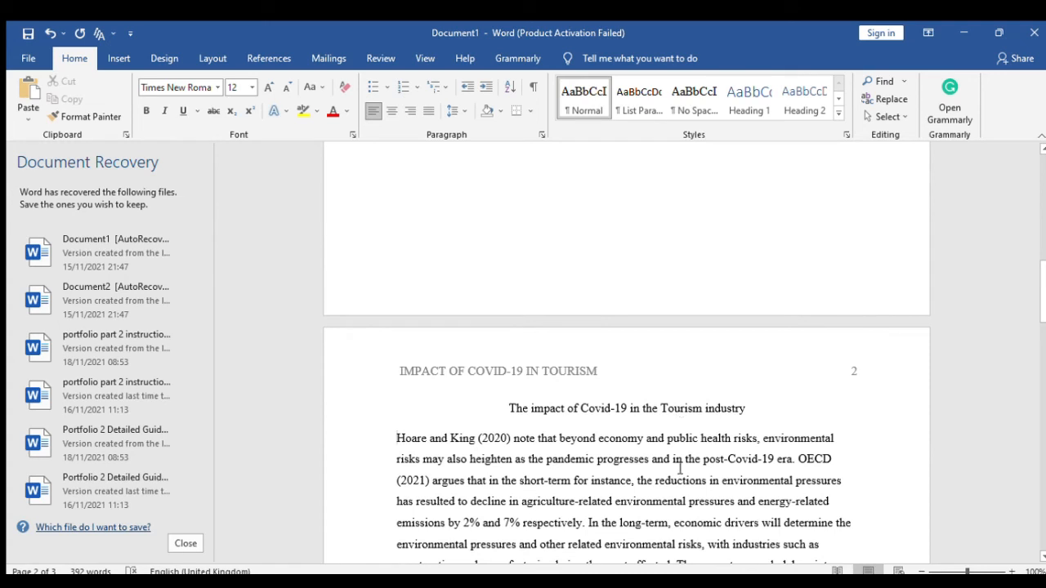
pyautogui.scroll(5, 662, 487)
pyautogui.scroll(4, 650, 489)
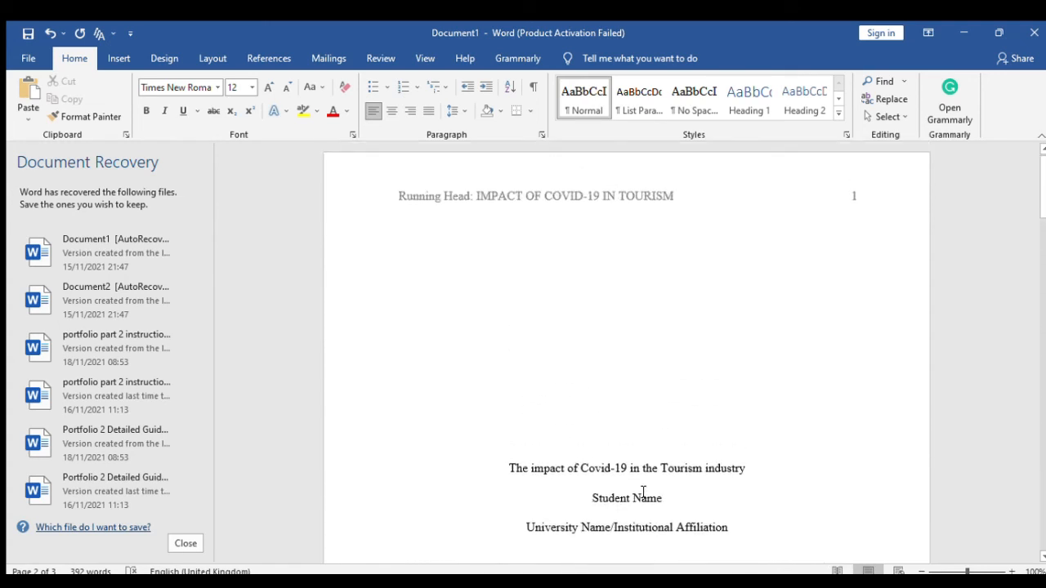
pyautogui.scroll(-2, 644, 492)
pyautogui.scroll(2, 645, 492)
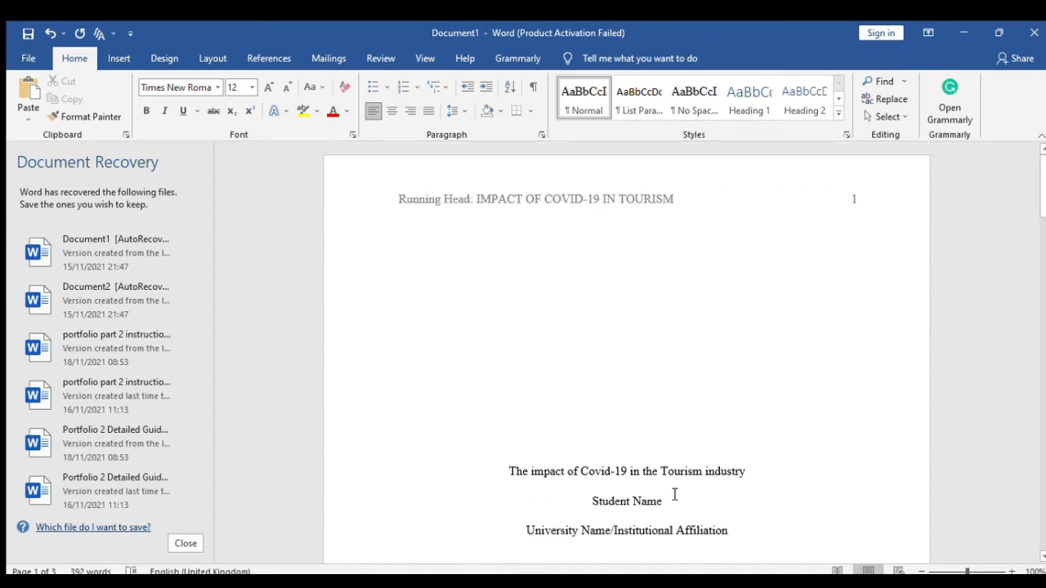
pyautogui.scroll(-1, 730, 438)
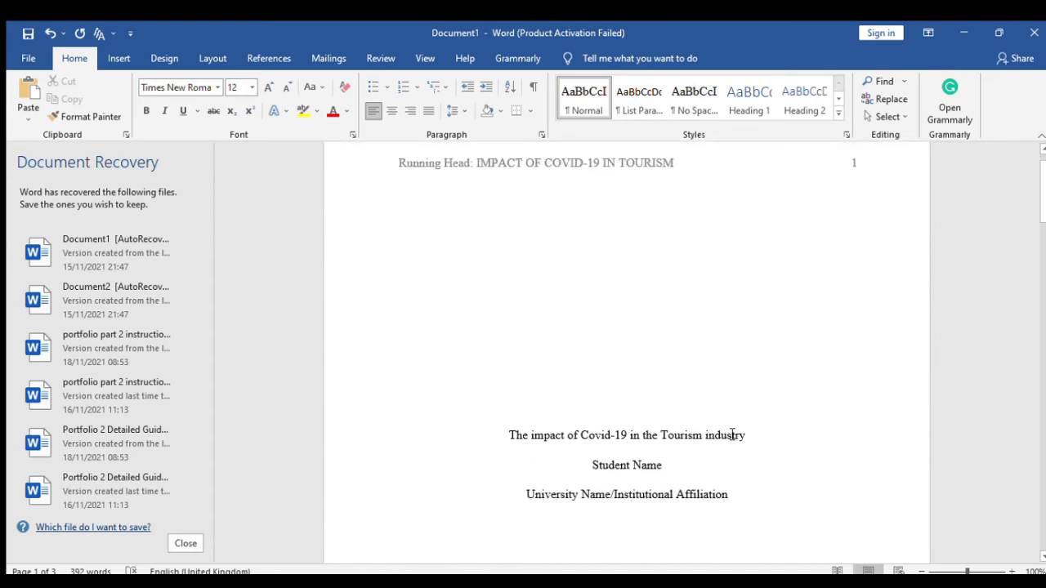
pyautogui.scroll(-5, 618, 419)
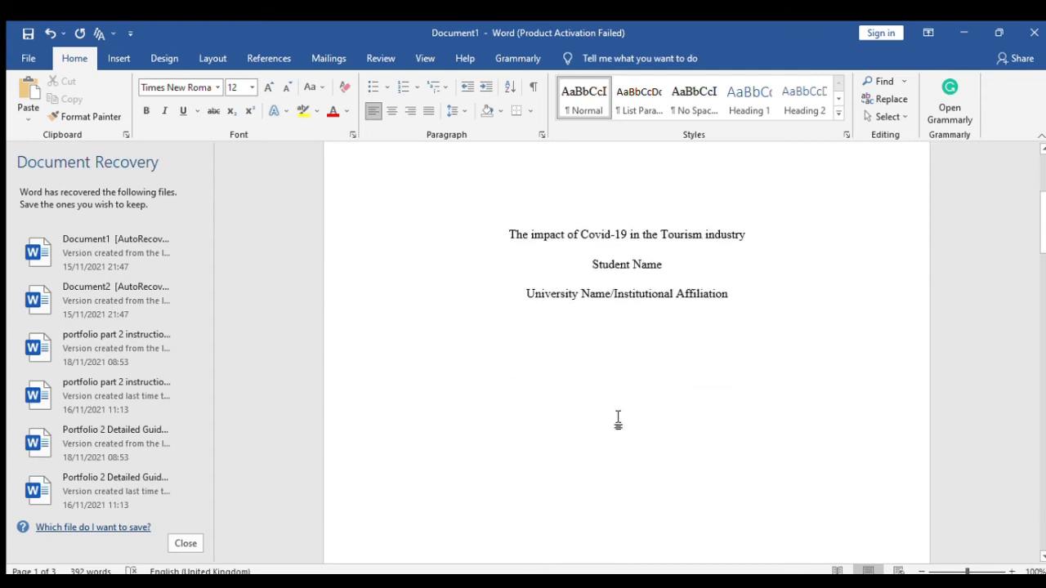
pyautogui.scroll(-20, 621, 419)
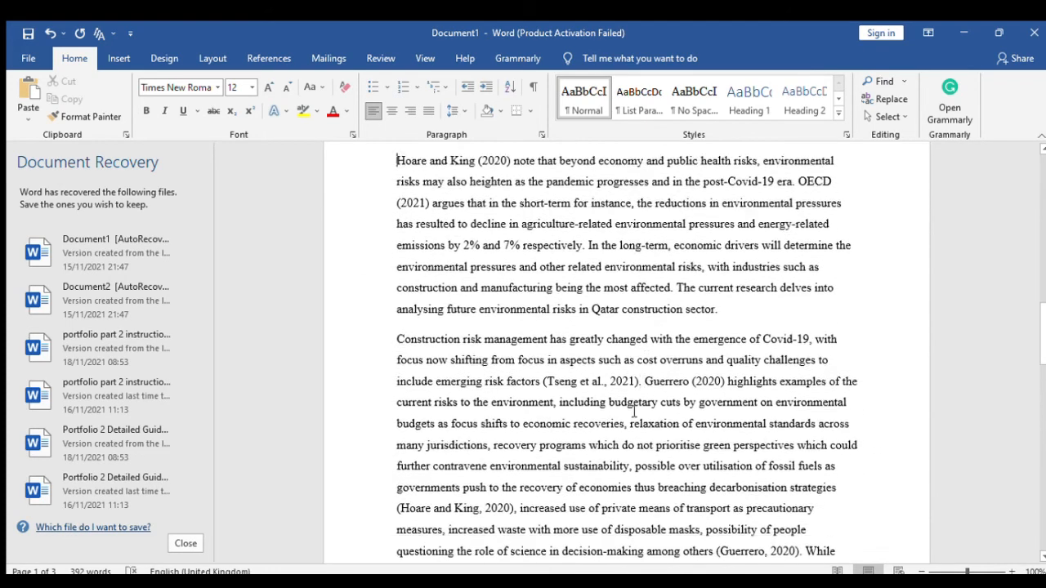
pyautogui.scroll(-1, 634, 412)
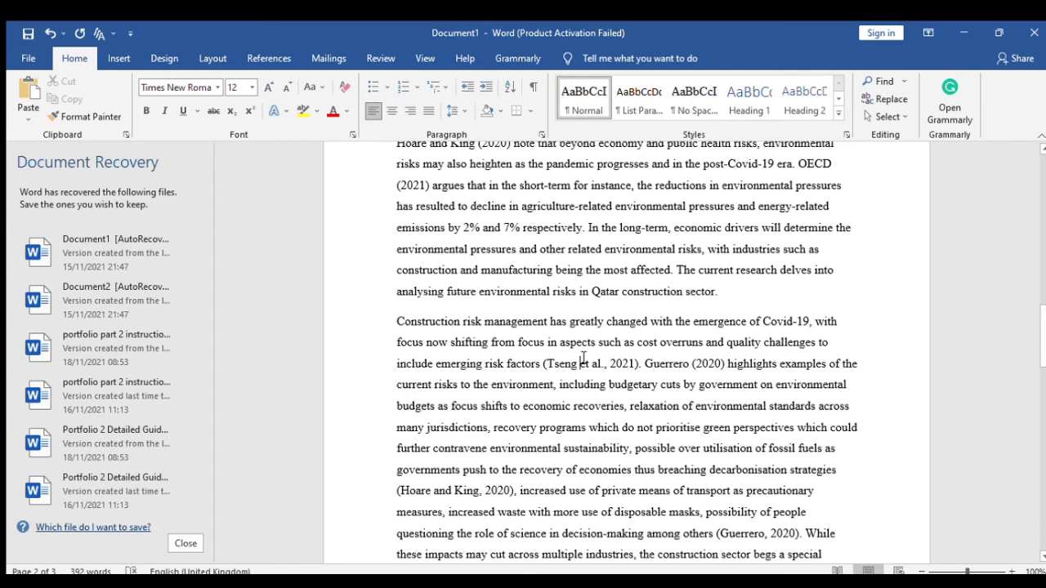
pyautogui.hotkey('ctrl', 'a')
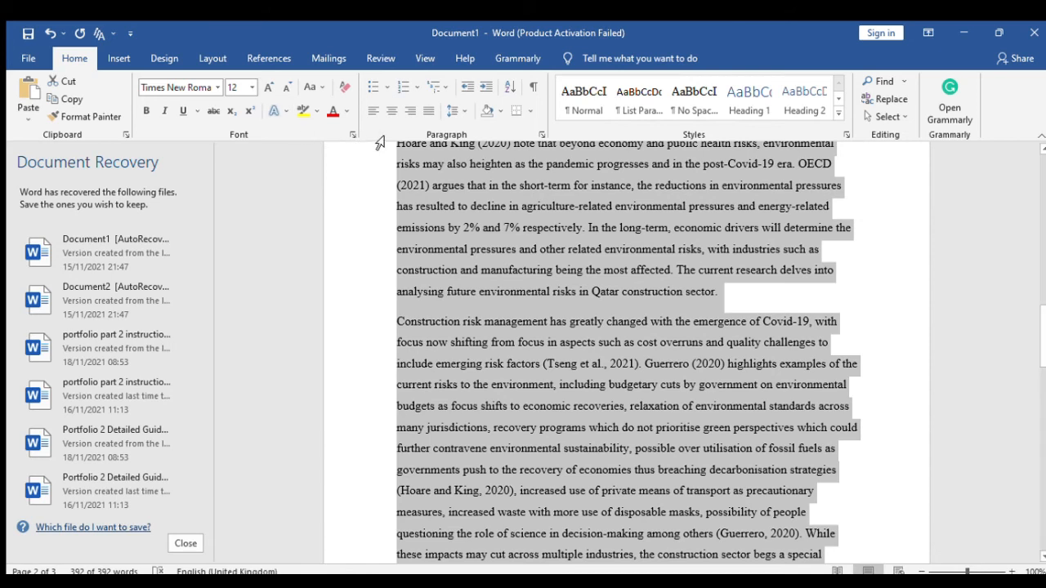
pyautogui.click(233, 87)
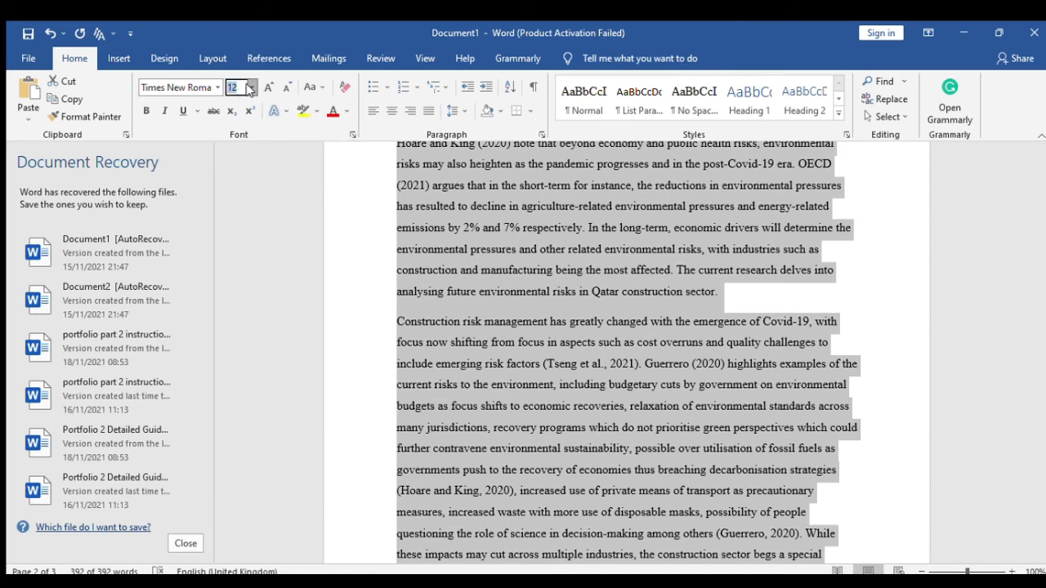
pyautogui.click(227, 162)
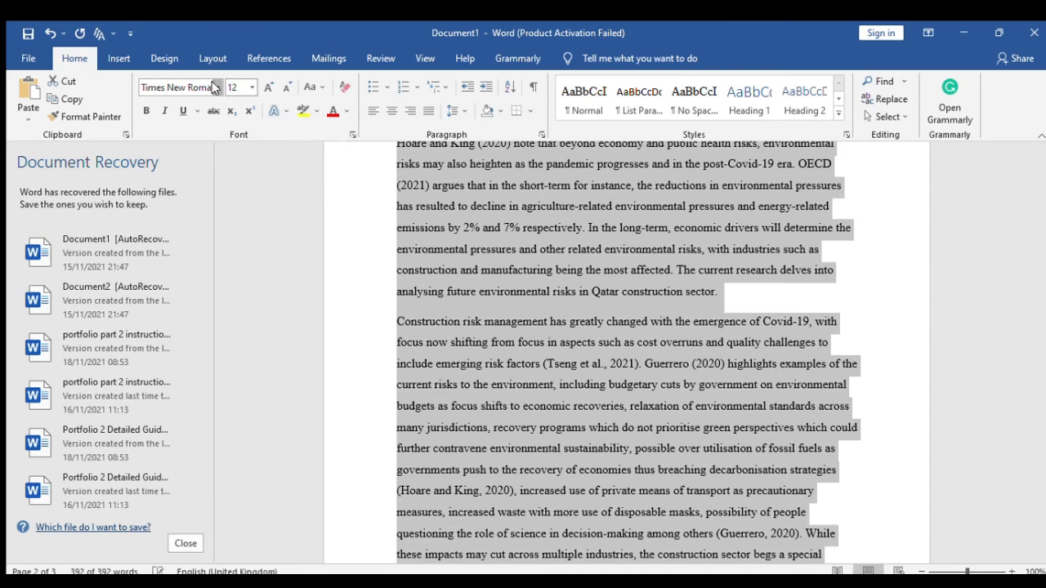
pyautogui.click(181, 90)
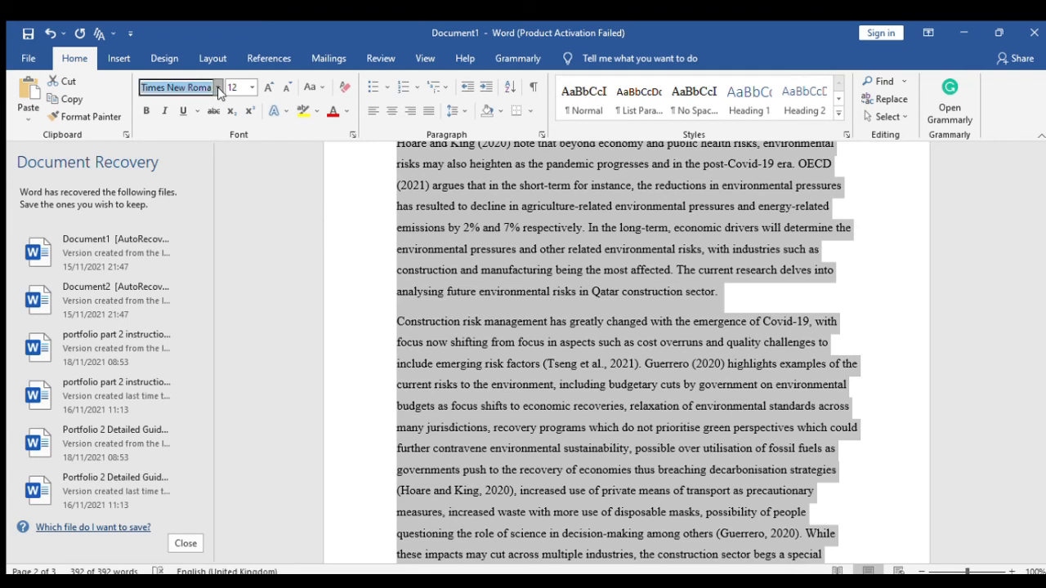
pyautogui.click(214, 85)
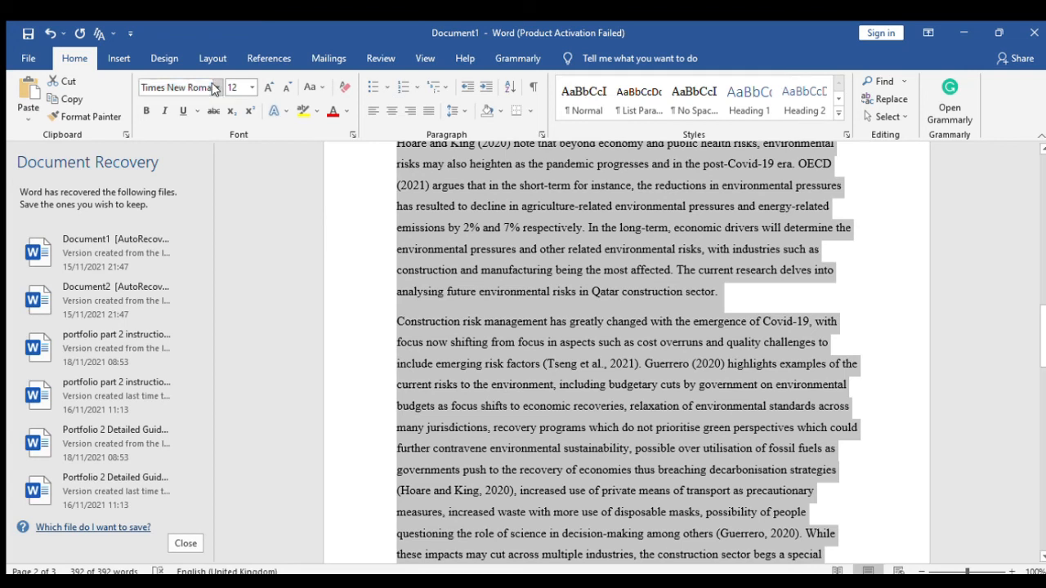
pyautogui.scroll(2, 554, 282)
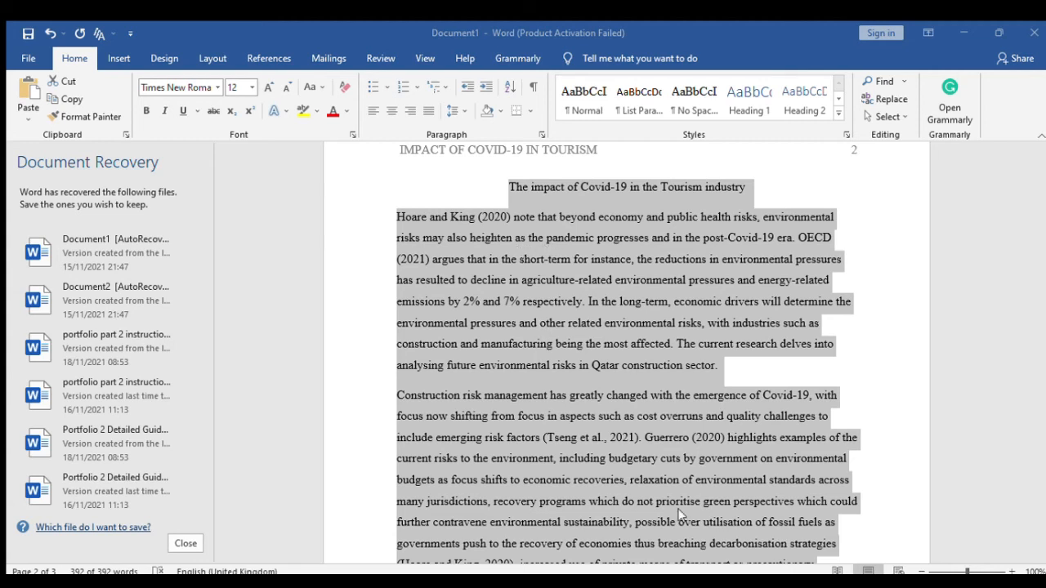
pyautogui.click(648, 434)
pyautogui.scroll(10, 649, 435)
pyautogui.scroll(-10, 650, 430)
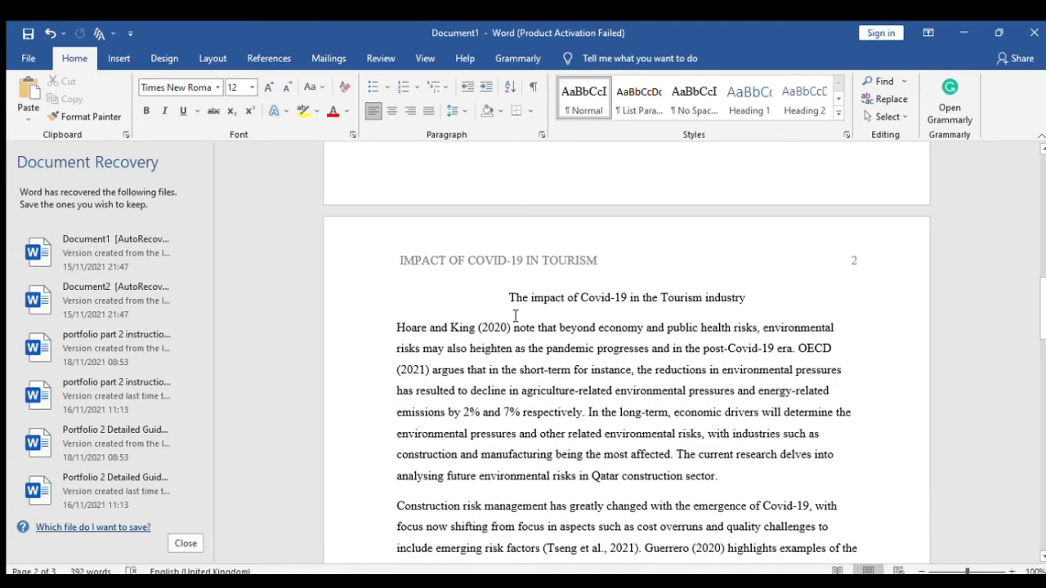
# - Select the whole document and apply Double line spacing with First line indents
pyautogui.hotkey('ctrl', 'a')
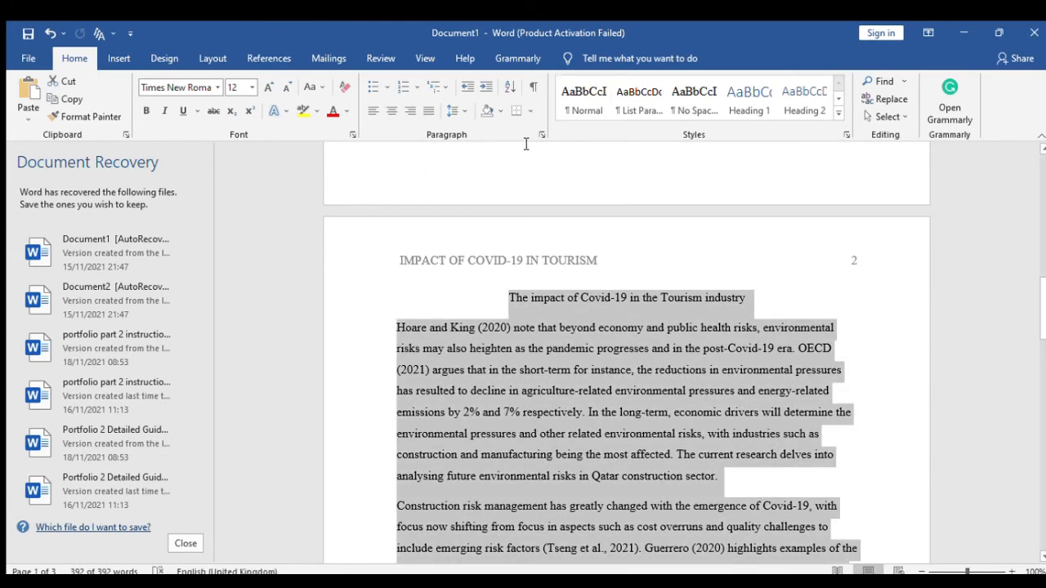
pyautogui.click(541, 135)
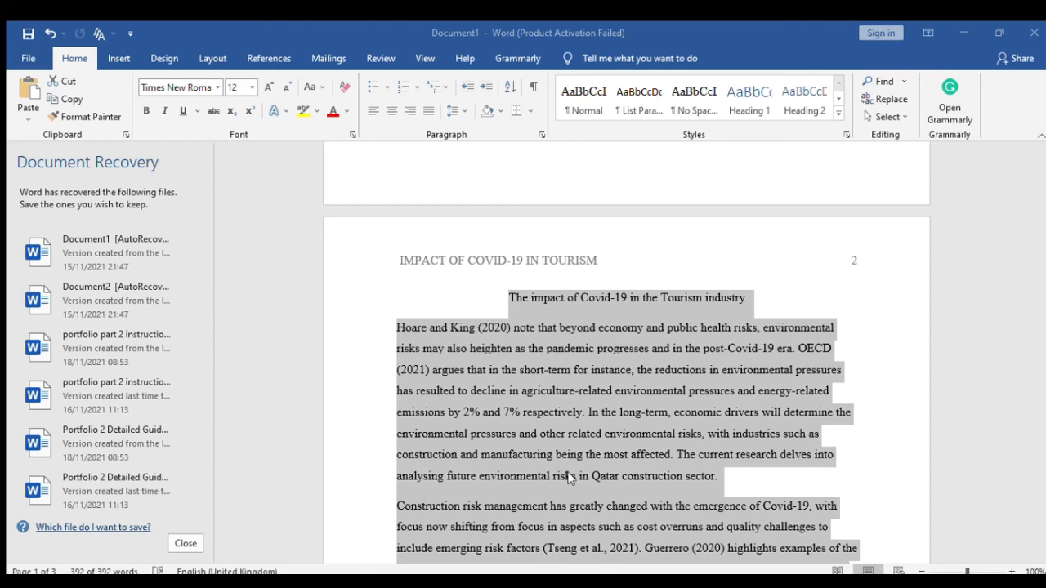
pyautogui.hotkey('ctrl', 'z')
pyautogui.scroll(-3, 588, 425)
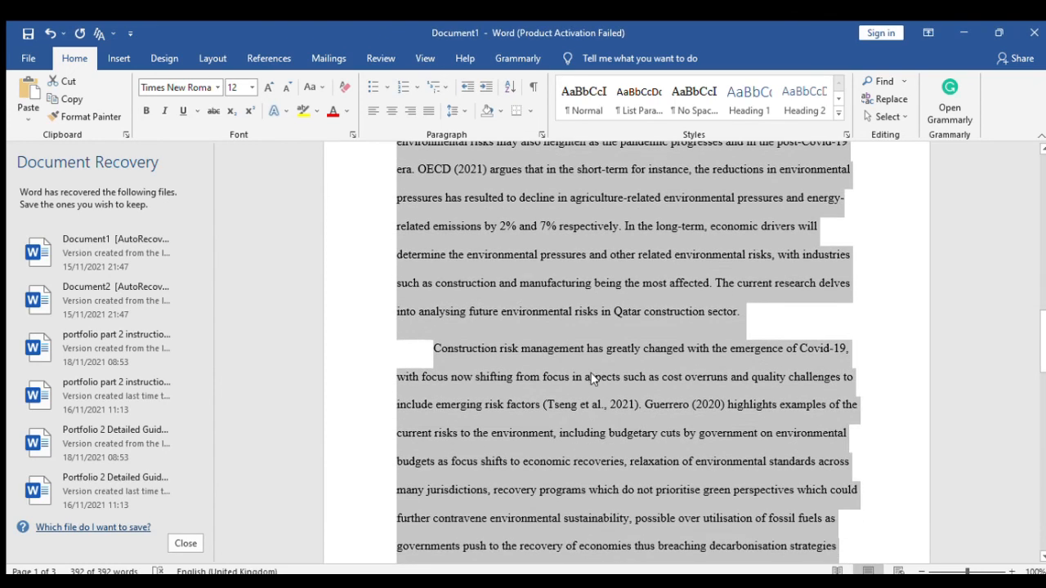
pyautogui.scroll(1, 611, 374)
pyautogui.click(489, 239)
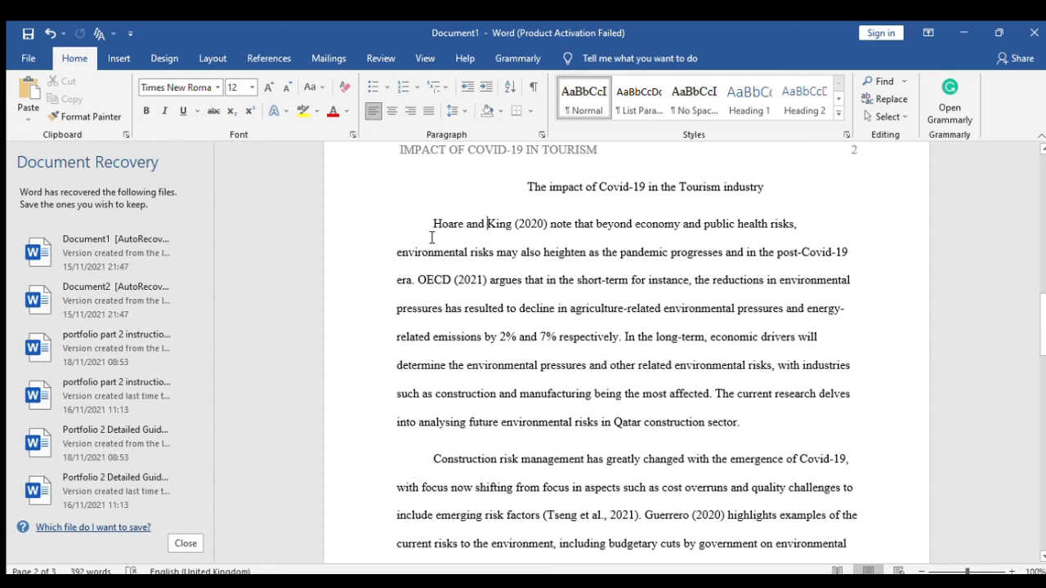
pyautogui.scroll(-4, 495, 271)
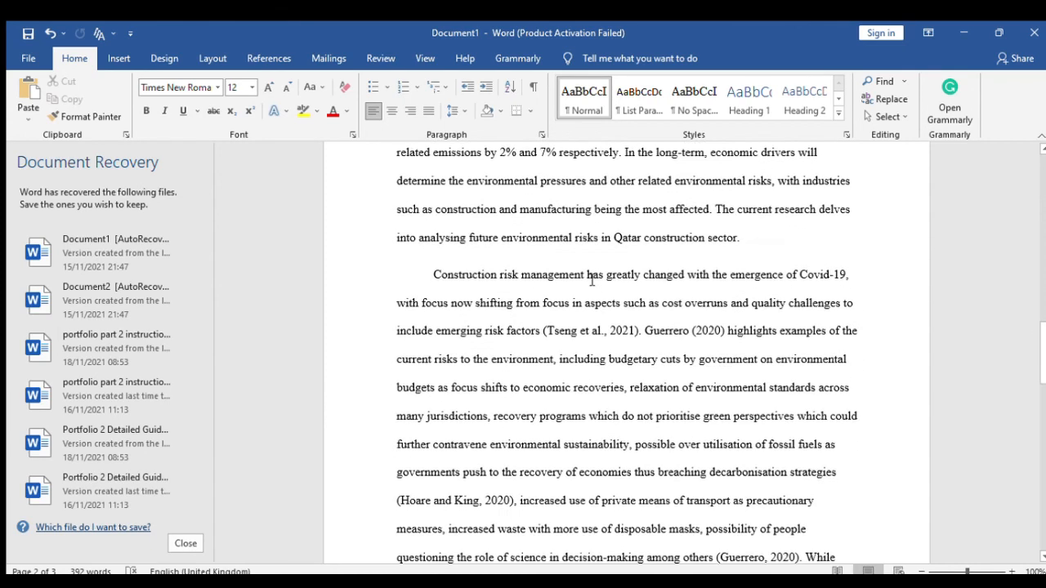
pyautogui.scroll(15, 592, 280)
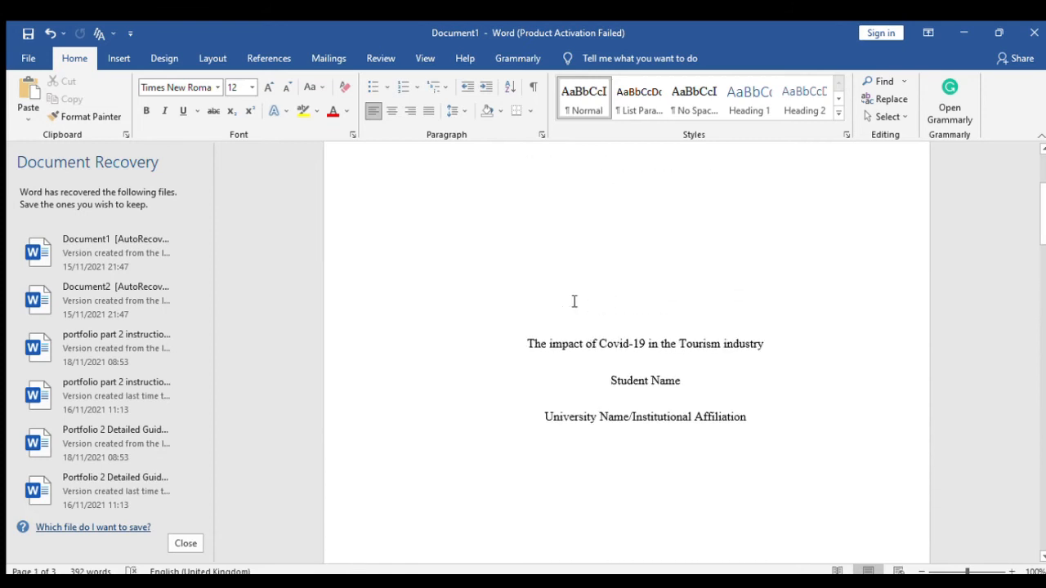
pyautogui.scroll(-12, 574, 301)
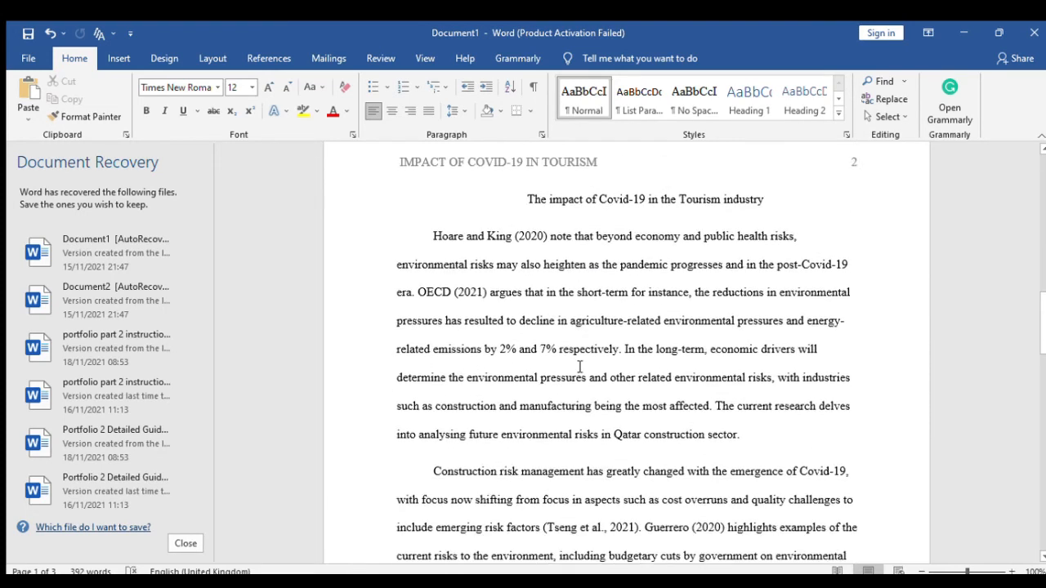
pyautogui.scroll(-10, 582, 366)
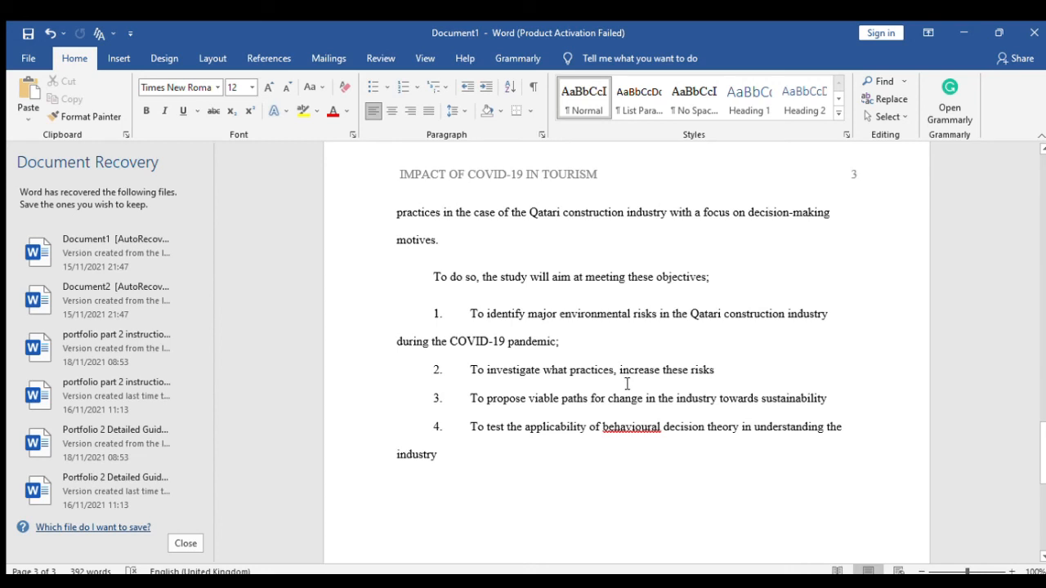
pyautogui.scroll(20, 548, 250)
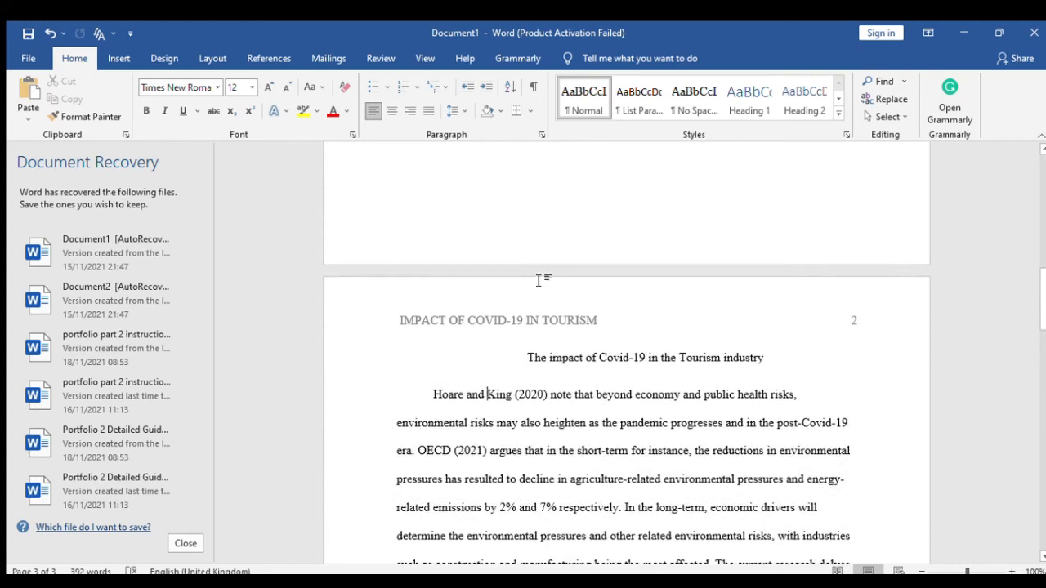
pyautogui.scroll(2, 544, 280)
pyautogui.click(617, 184)
pyautogui.doubleClick(620, 184)
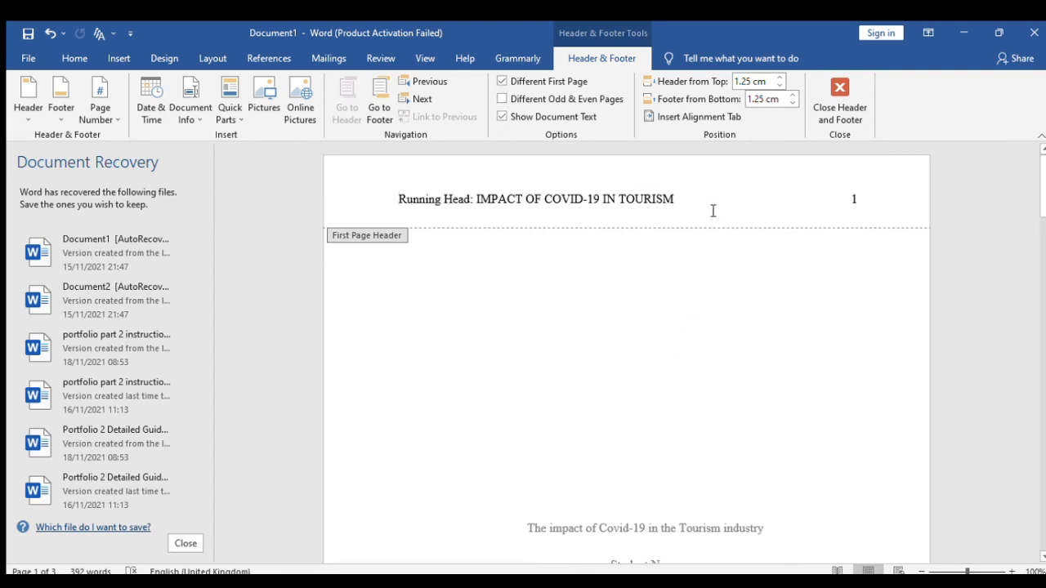
pyautogui.click(115, 55)
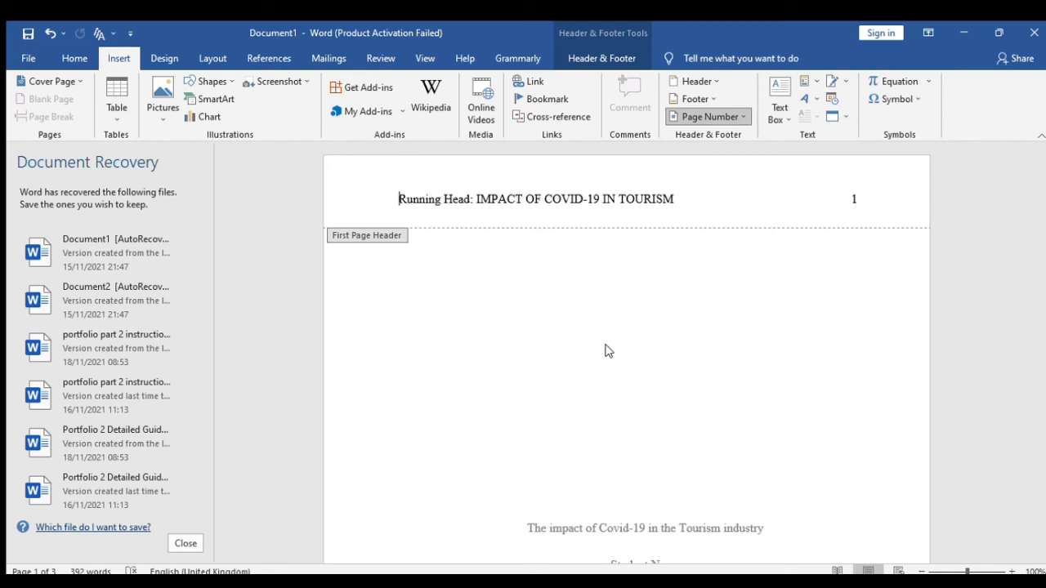
pyautogui.scroll(-8, 727, 348)
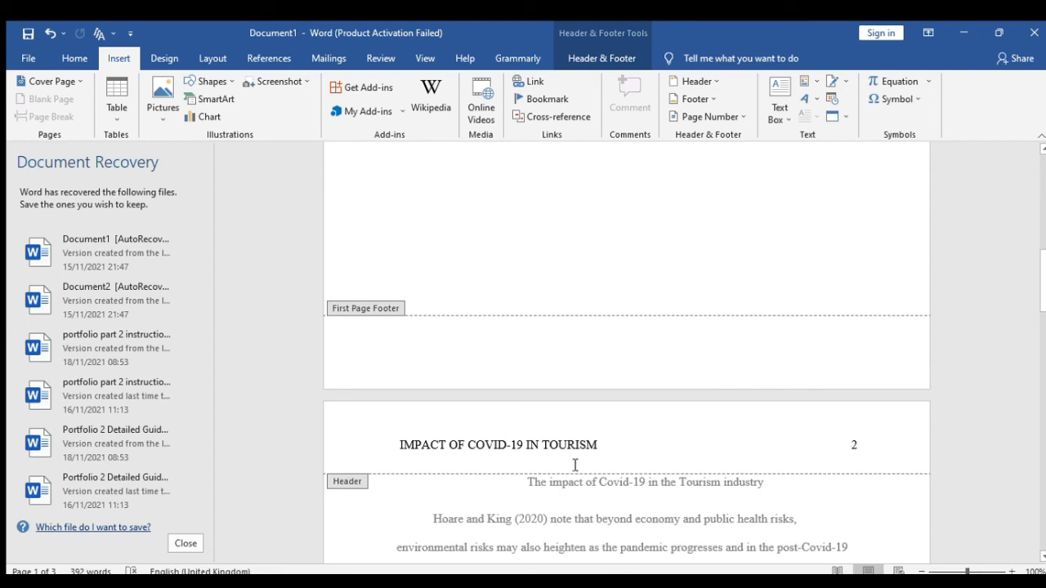
pyautogui.scroll(5, 597, 425)
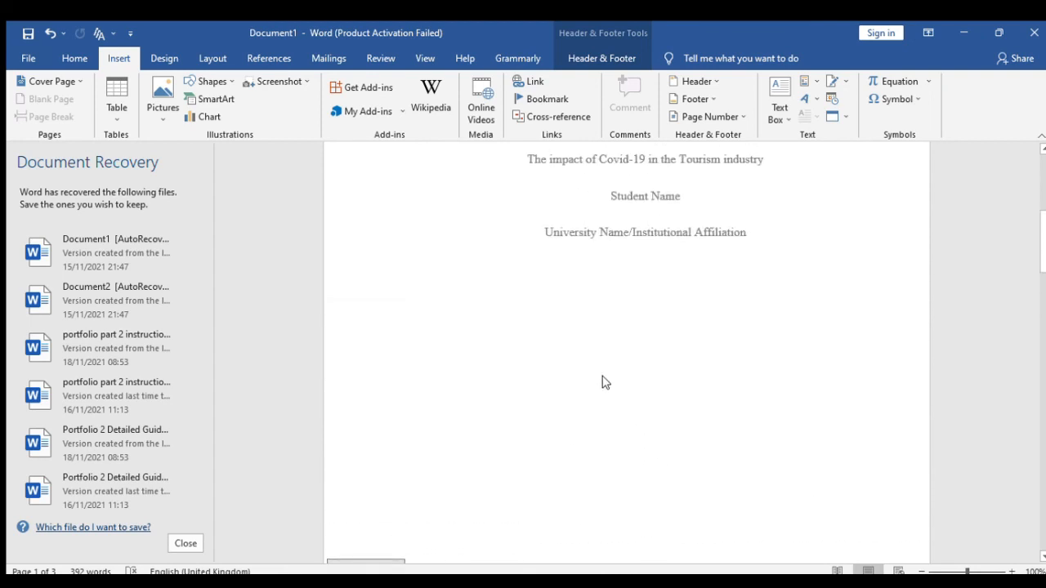
pyautogui.doubleClick(609, 384)
pyautogui.scroll(2, 625, 378)
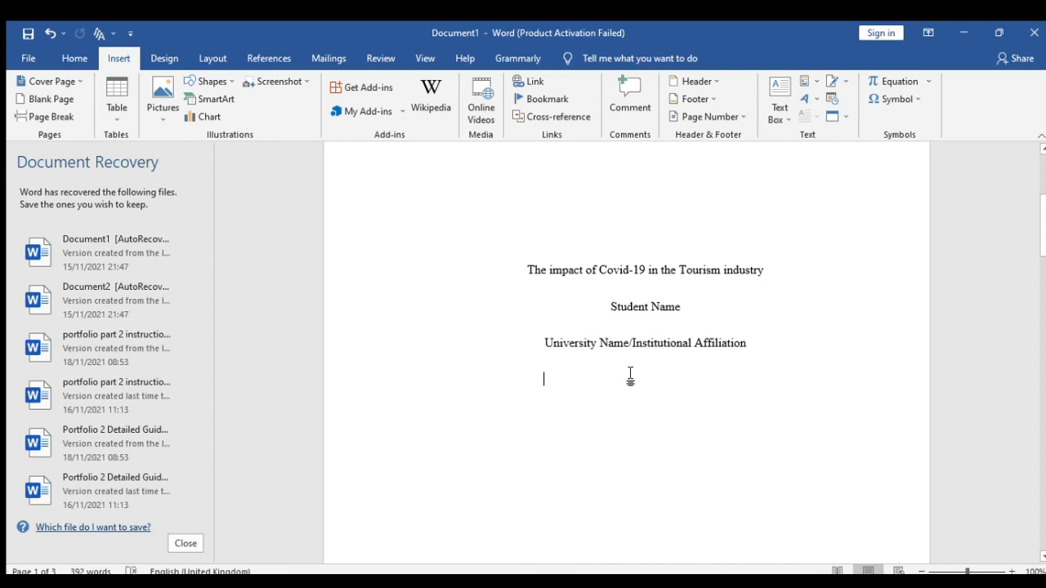
pyautogui.moveTo(528, 270); pyautogui.dragTo(742, 346)
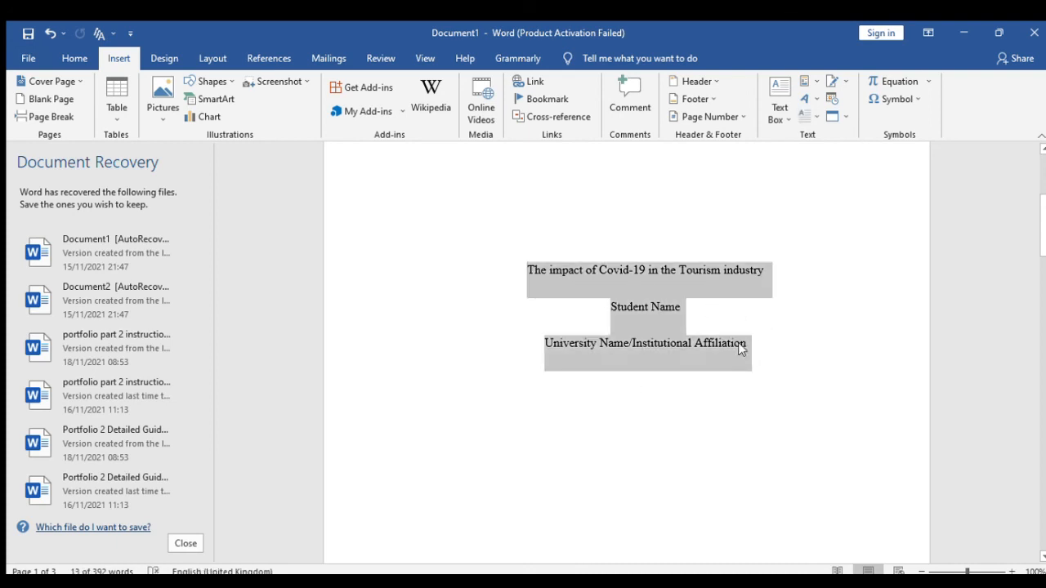
pyautogui.click(608, 321)
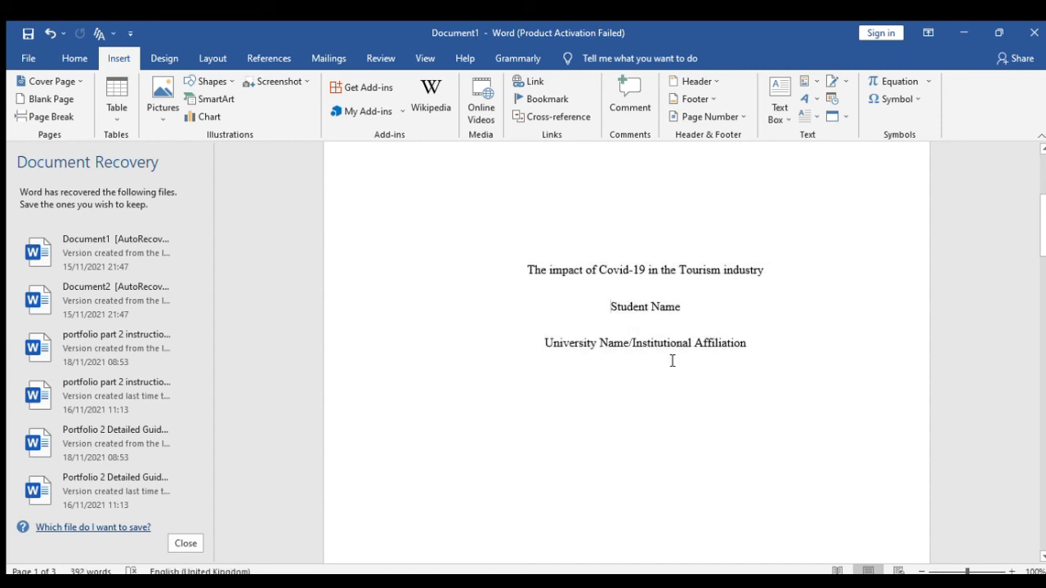
pyautogui.moveTo(760, 341); pyautogui.dragTo(608, 316)
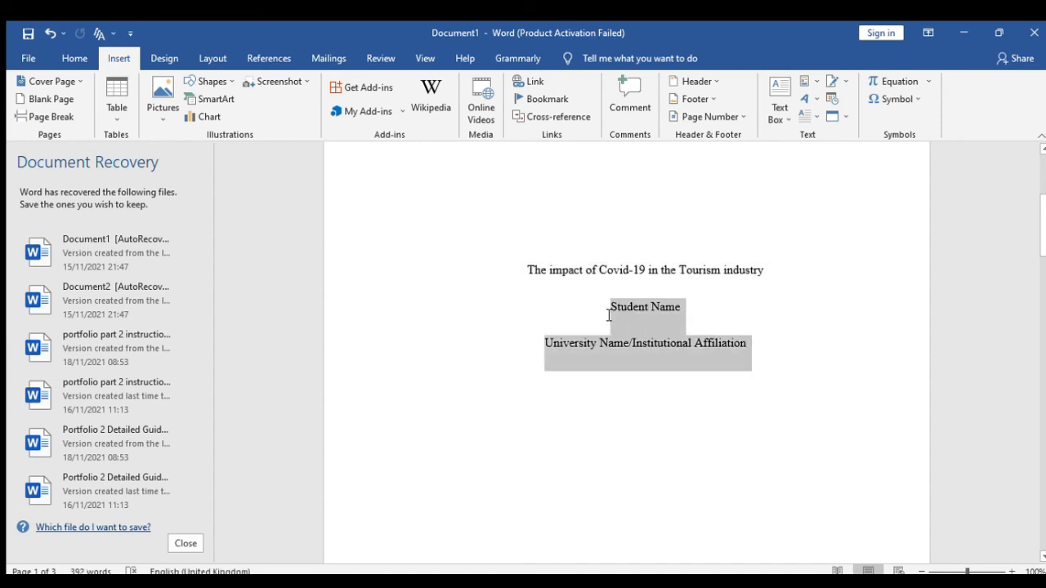
pyautogui.scroll(-5, 612, 368)
pyautogui.scroll(-5, 613, 371)
pyautogui.click(624, 359)
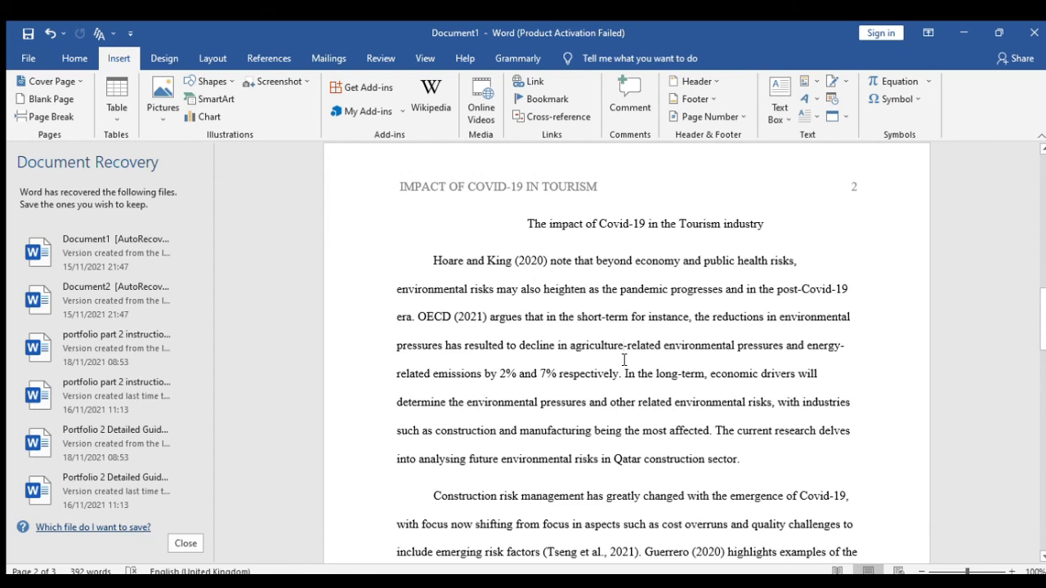